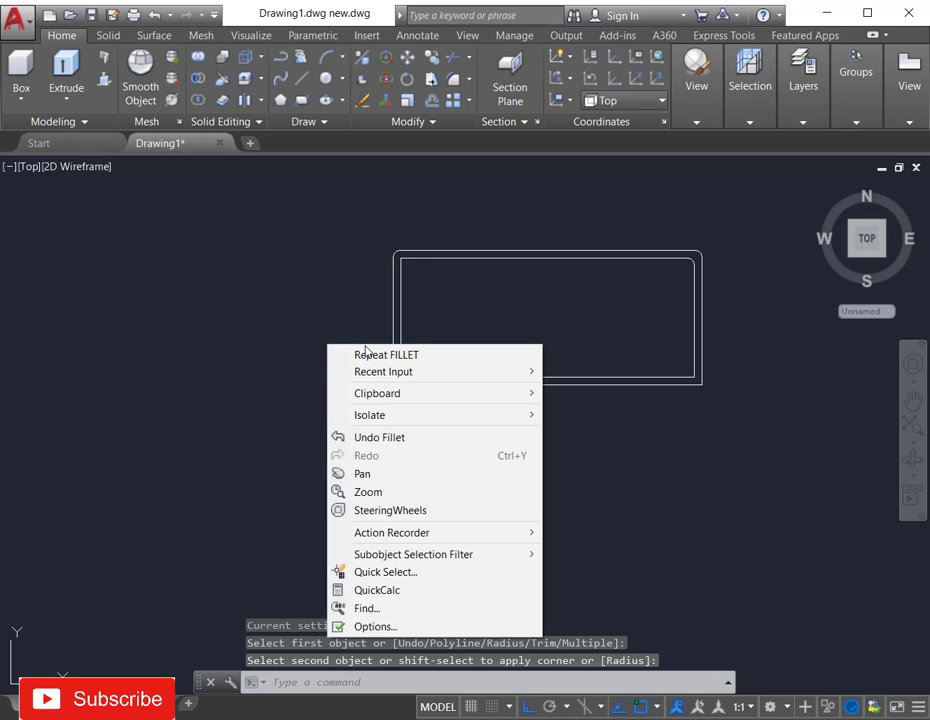
Fillet the inner rectangle's lower-left corner with a 1-inch radius
click(366, 353)
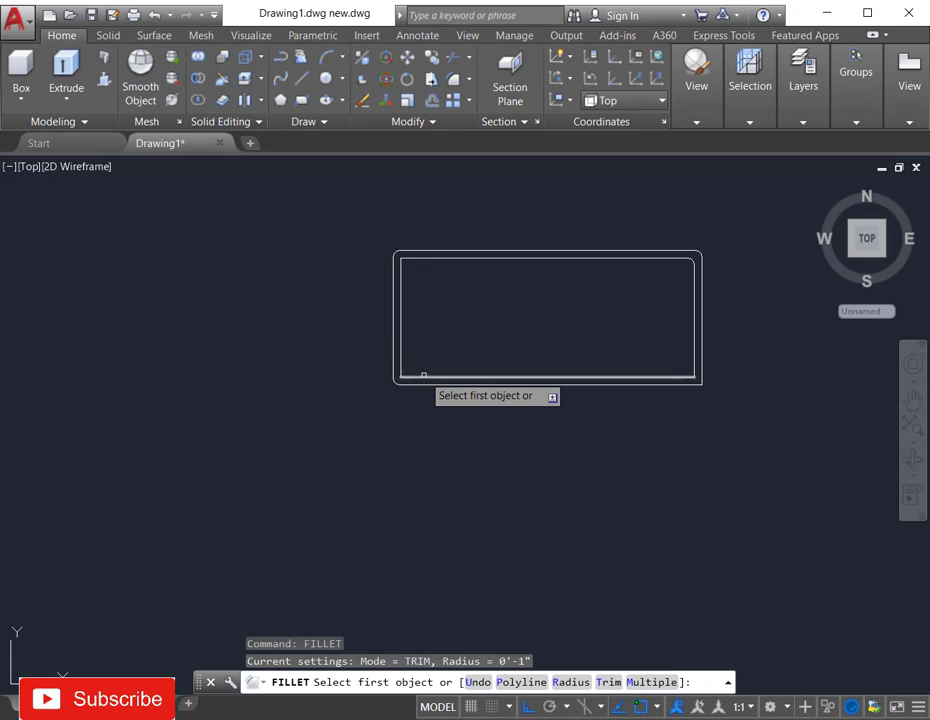
click(423, 376)
click(401, 372)
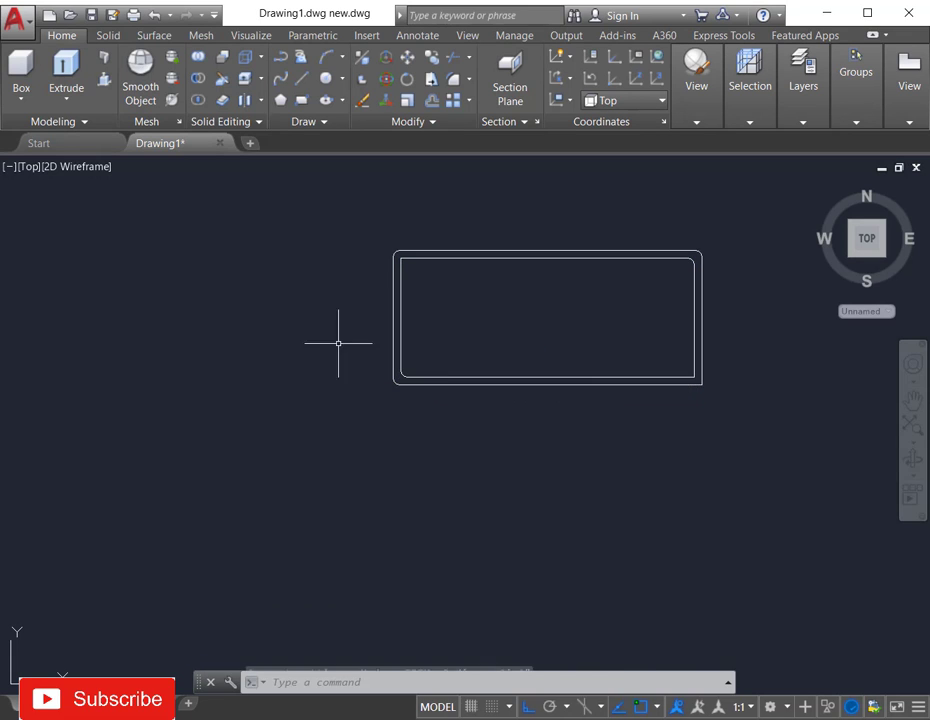
Fillet the outer rectangle's lower-right corner with a 1-inch radius
right_click(338, 327)
click(338, 344)
scroll(241, 324, down, 2)
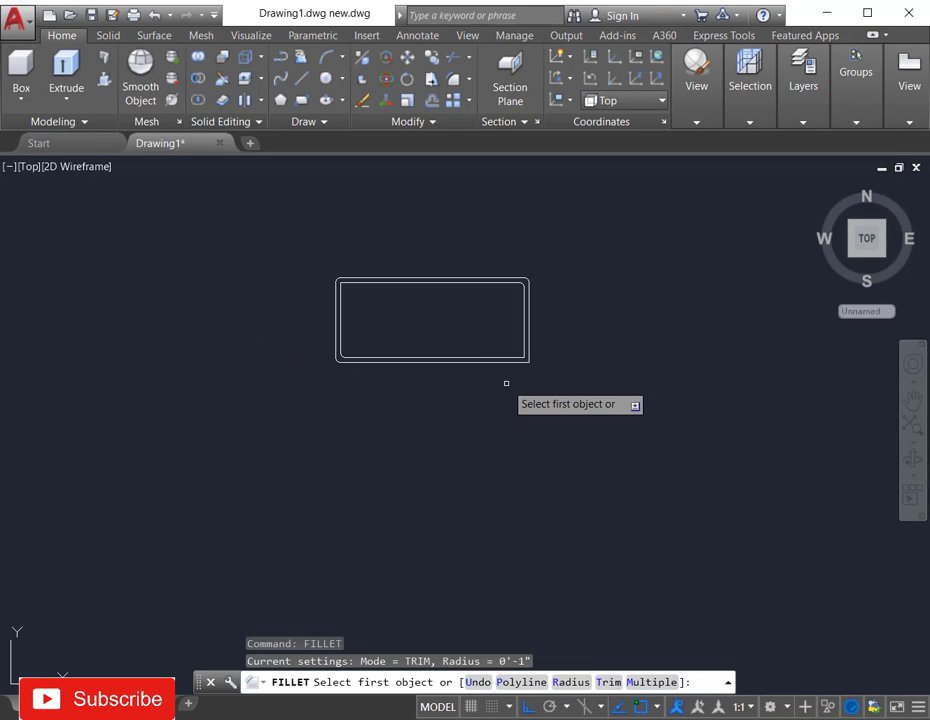
scroll(525, 360, up, 2)
scroll(528, 357, up, 2)
click(528, 357)
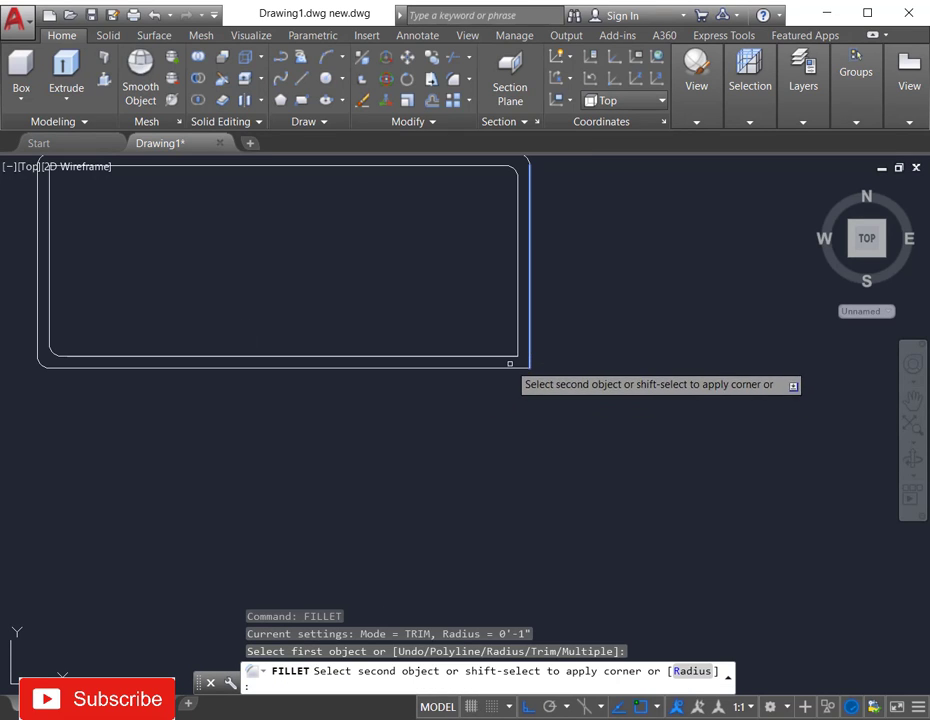
key(Escape)
Fillet the inner rectangle's lower-right corner with a 1-inch radius
right_click(604, 348)
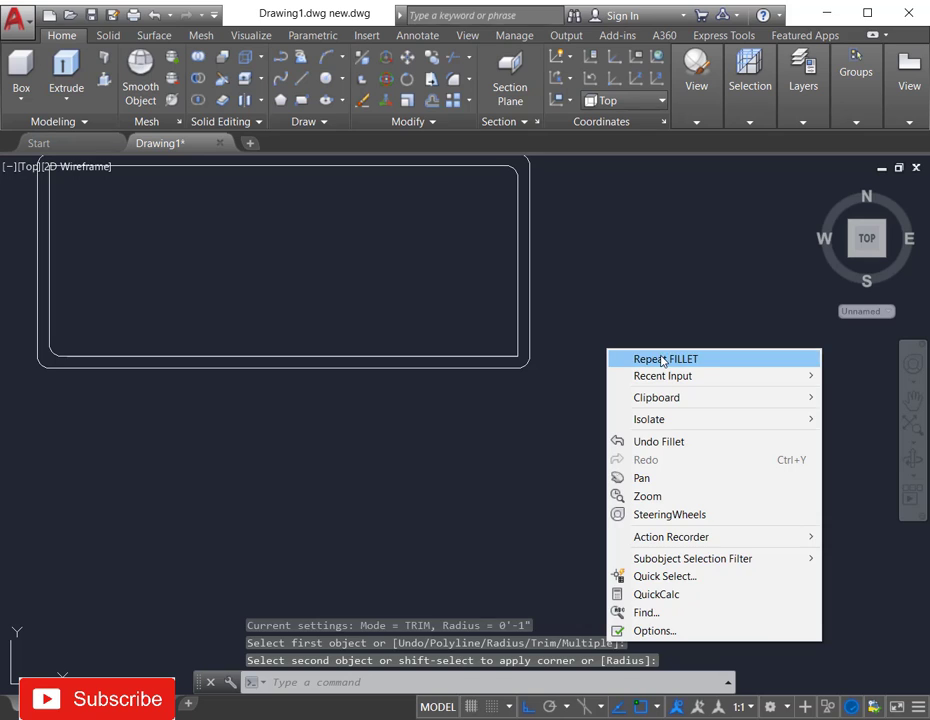
click(627, 357)
click(514, 350)
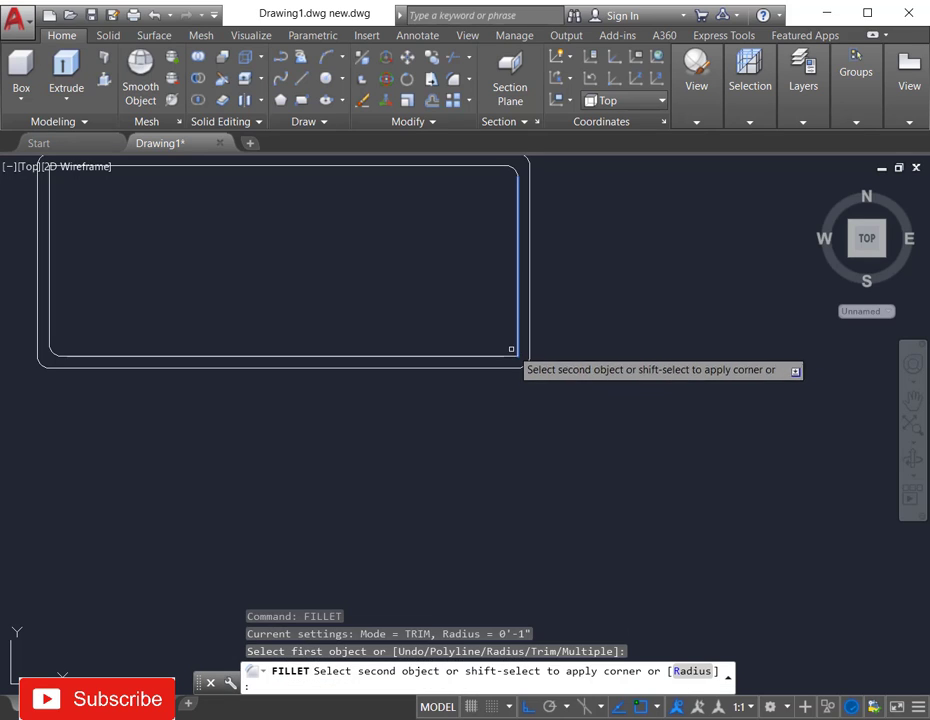
key(Escape)
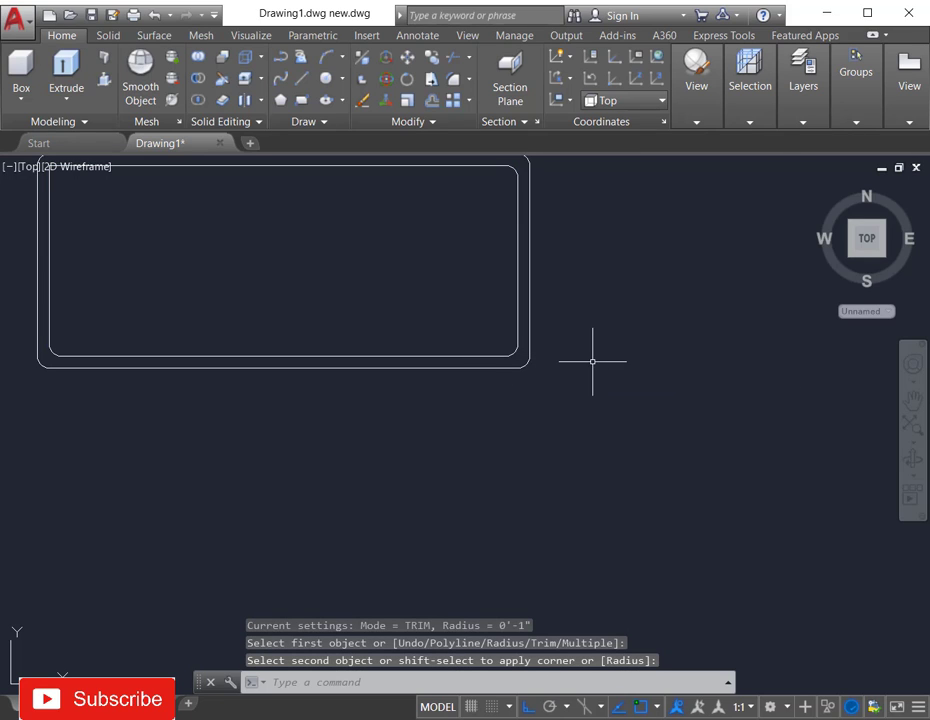
Draw a horizontal centre line between the midpoints of the outer rectangle's short sides
scroll(591, 363, down, 3)
scroll(589, 255, up, 2)
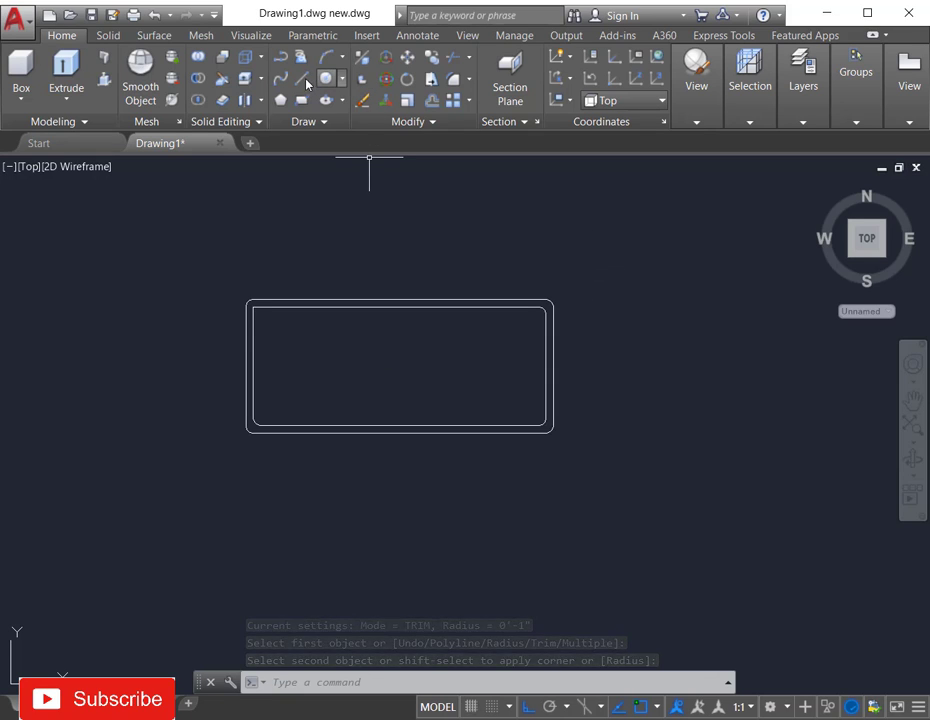
click(303, 80)
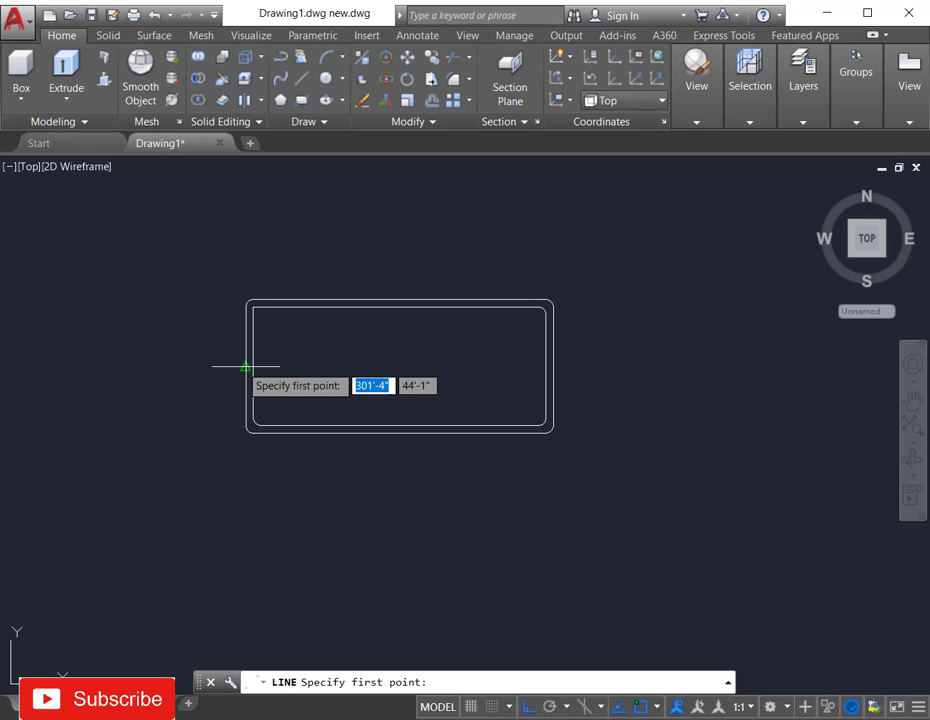
click(246, 367)
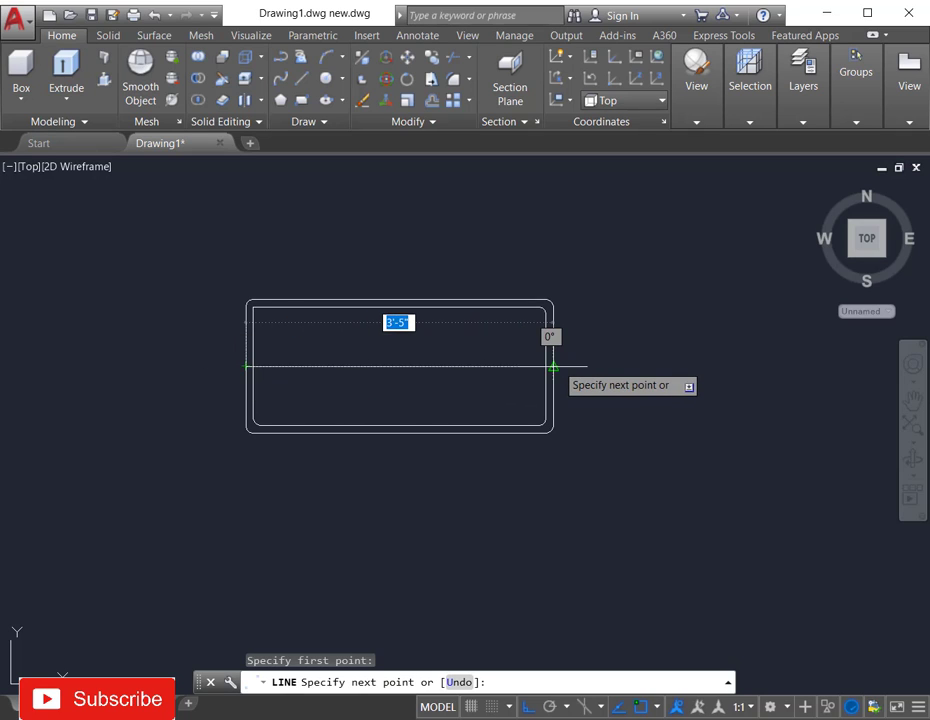
key(Return)
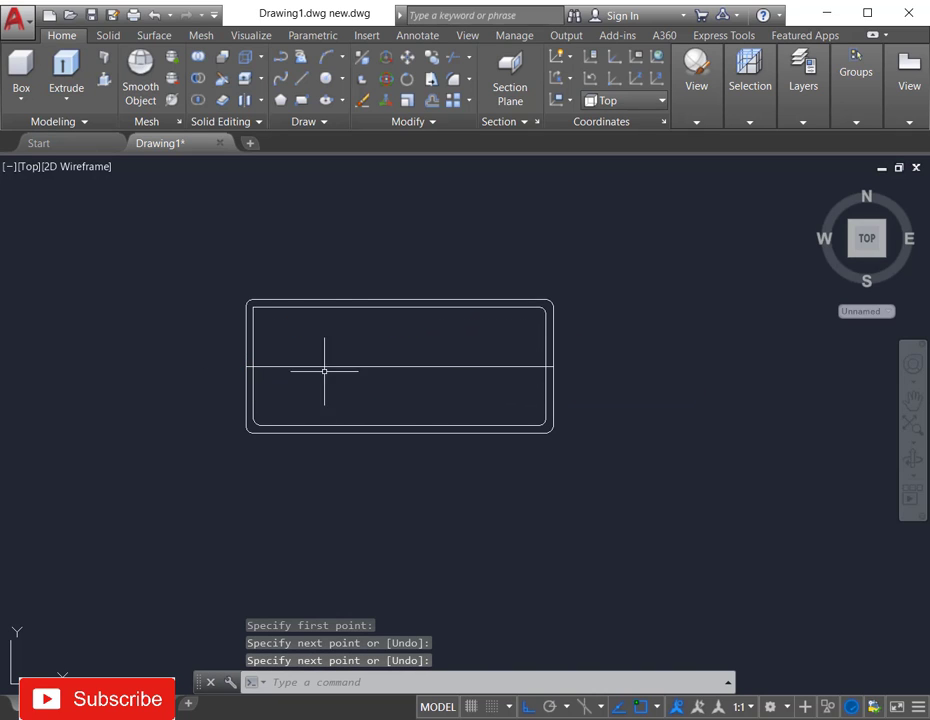
Draw a vertical centre line from the midpoint of the outer rectangle's upper edge to the midpoint of its lower edge
click(303, 80)
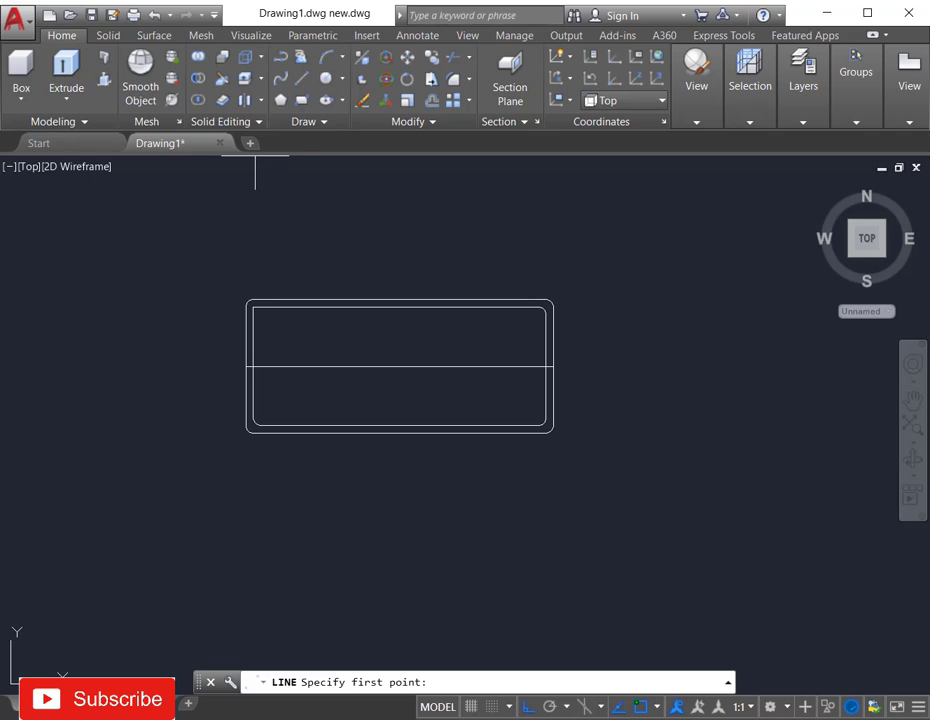
click(399, 300)
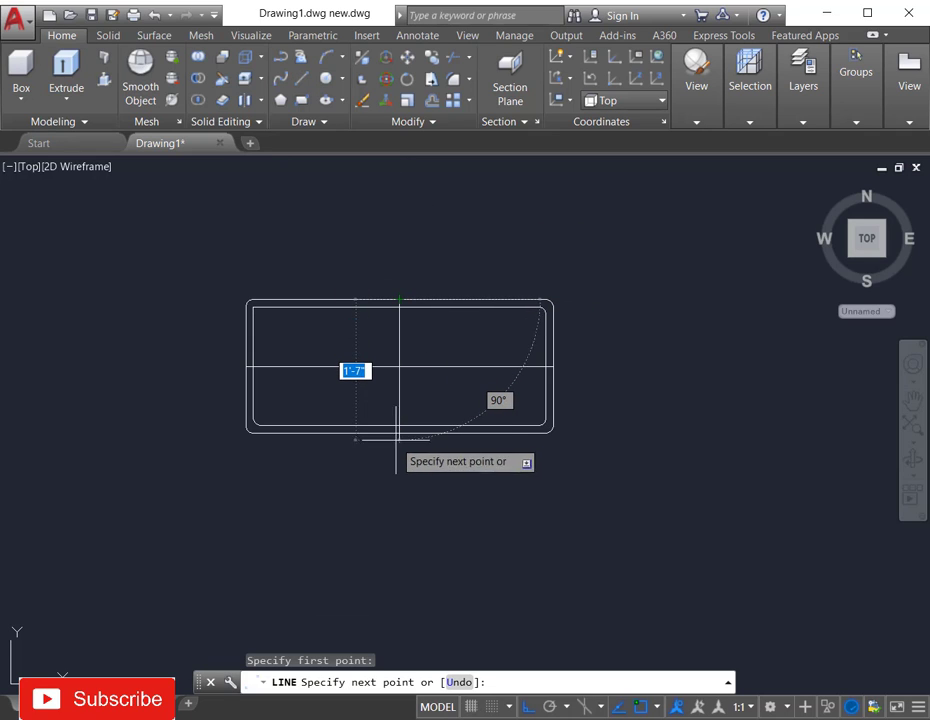
click(399, 432)
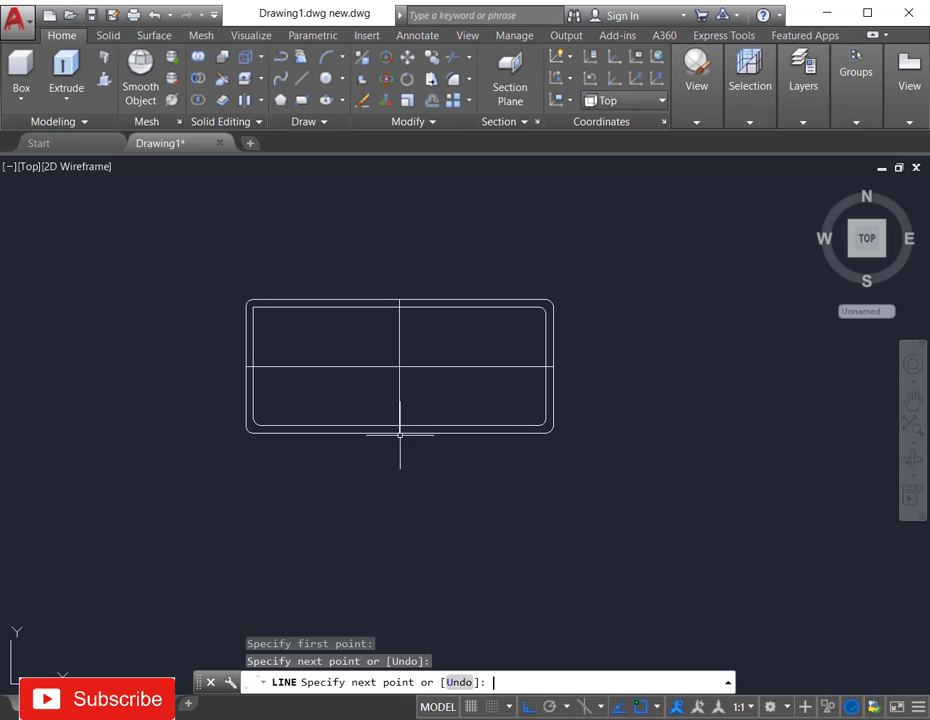
key(Return)
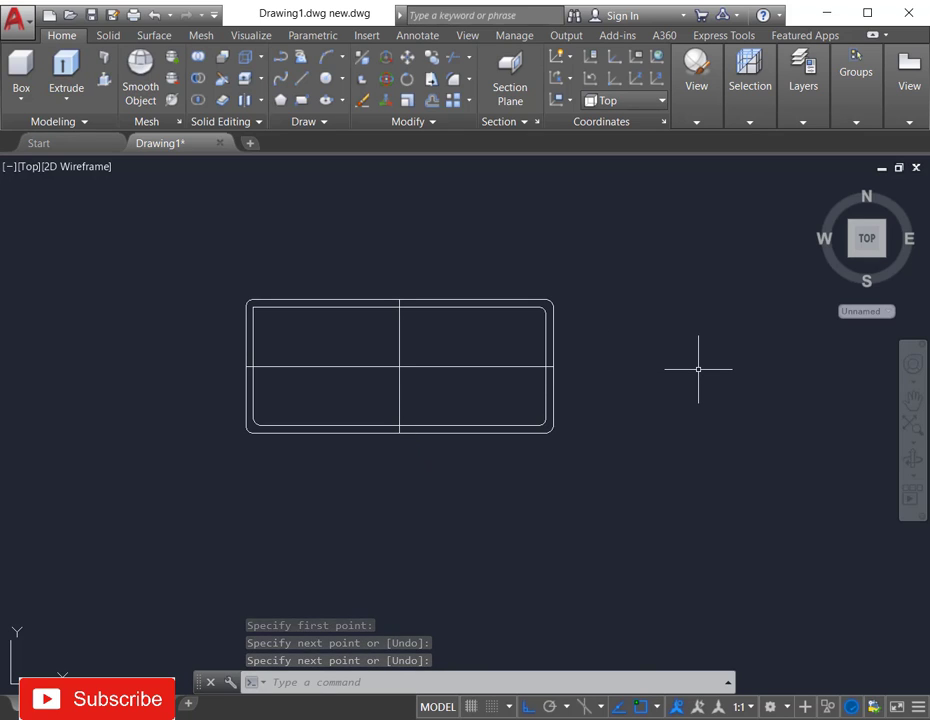
Copy the horizontal centre line about 4 inches above and about 4 inches below itself
text(ct )
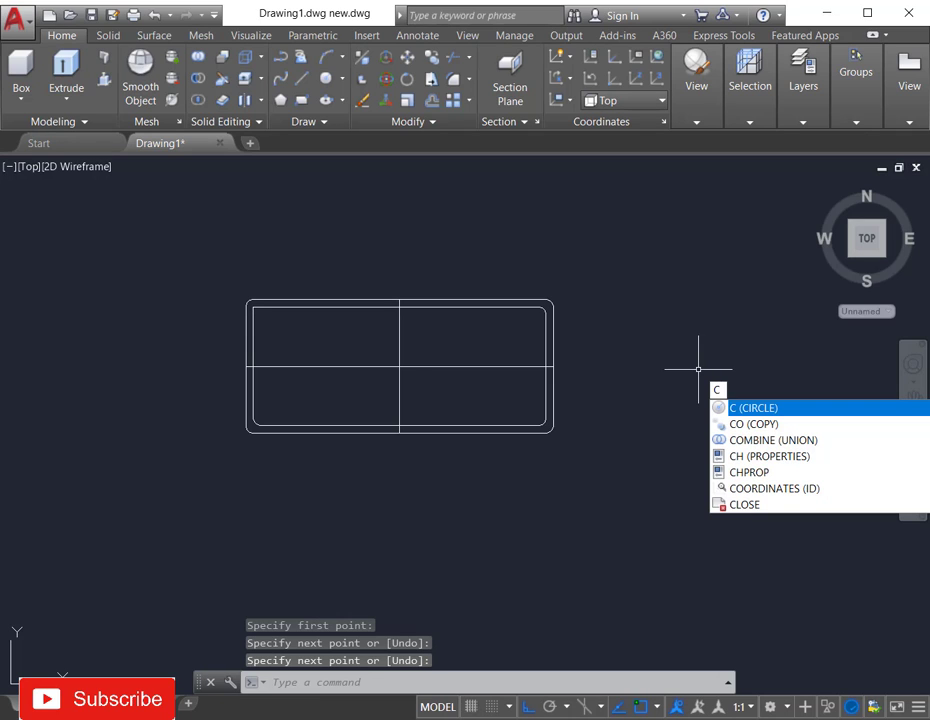
text(o)
key(Return)
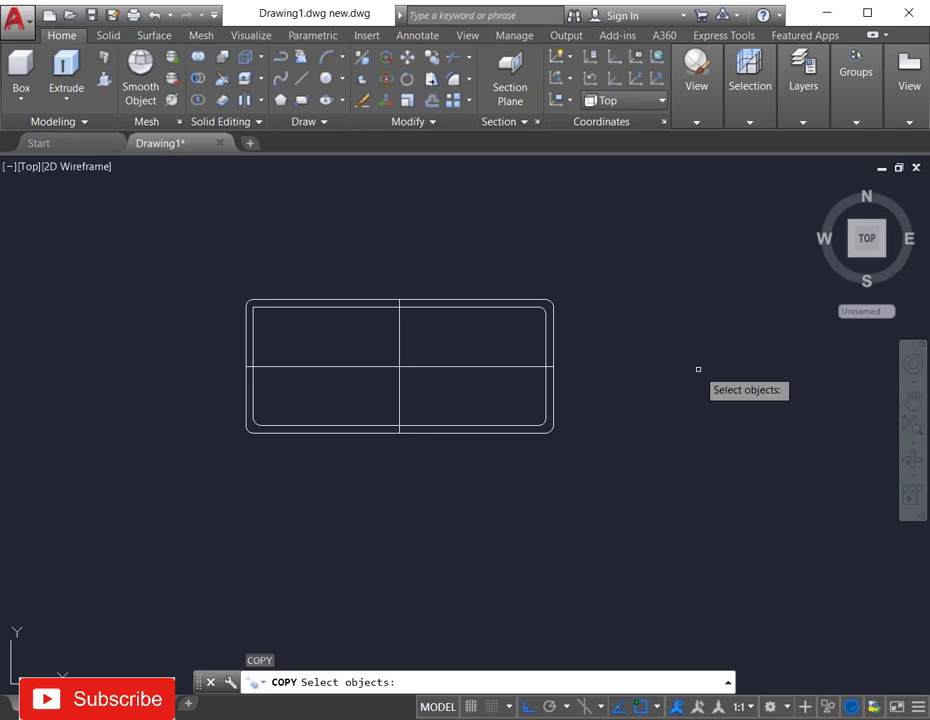
click(453, 366)
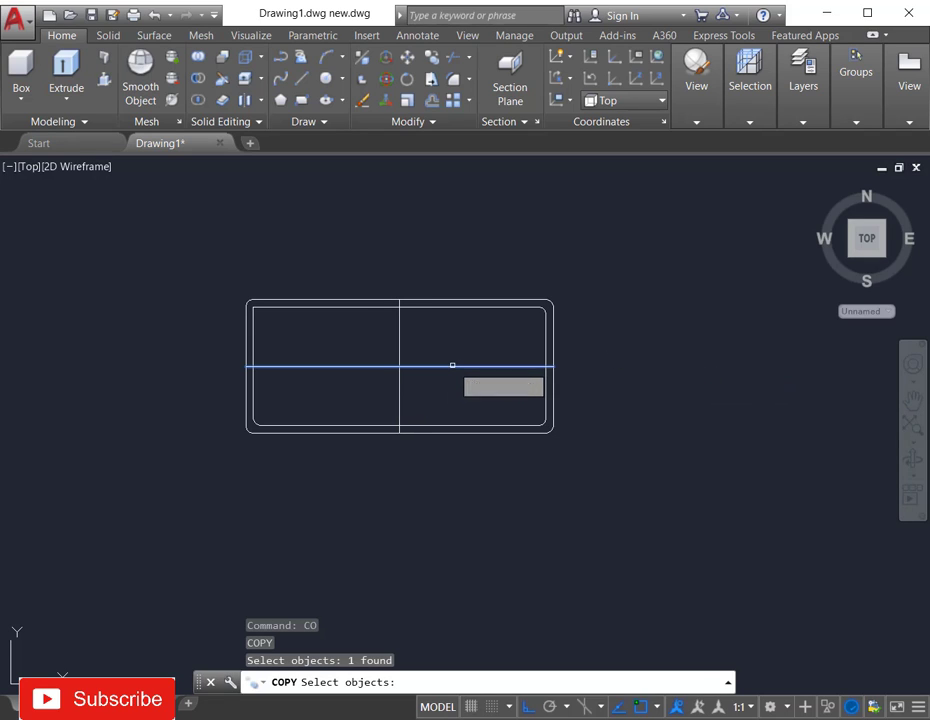
key(Return)
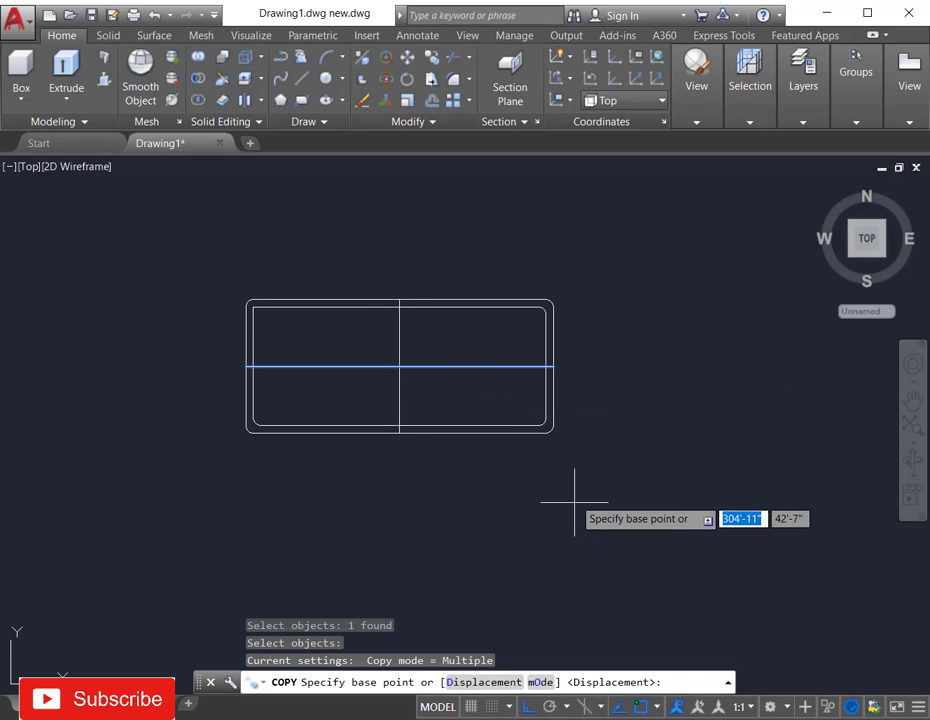
click(618, 462)
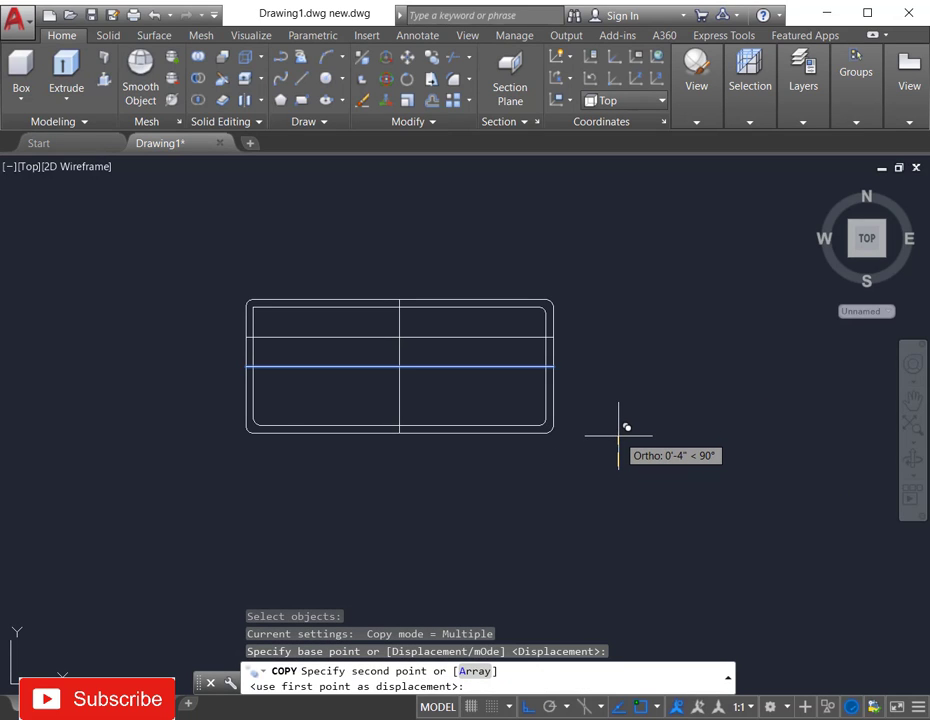
click(619, 436)
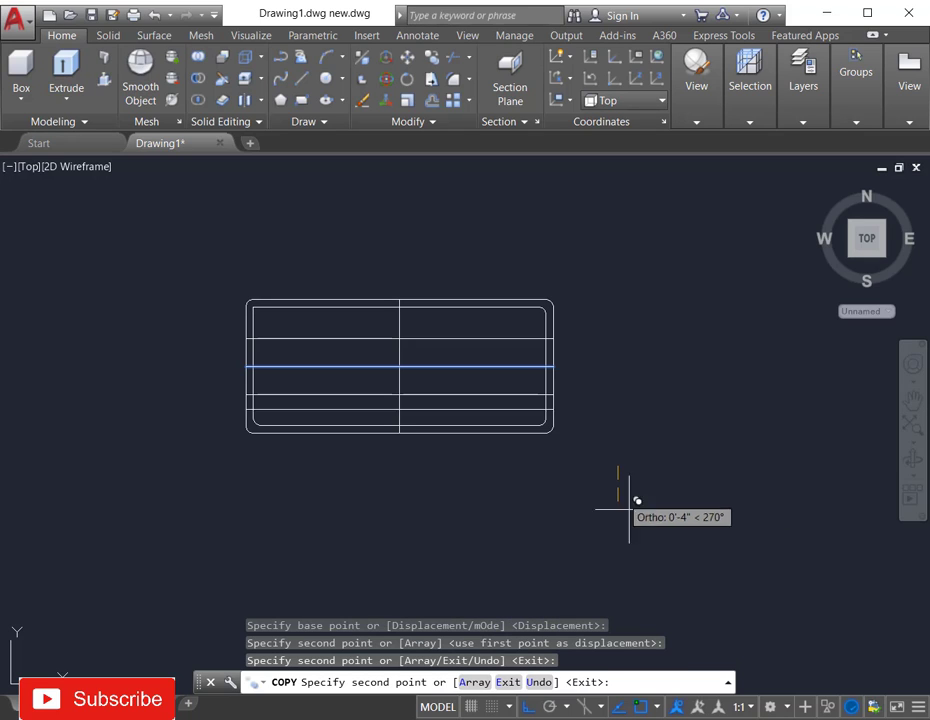
key(Escape)
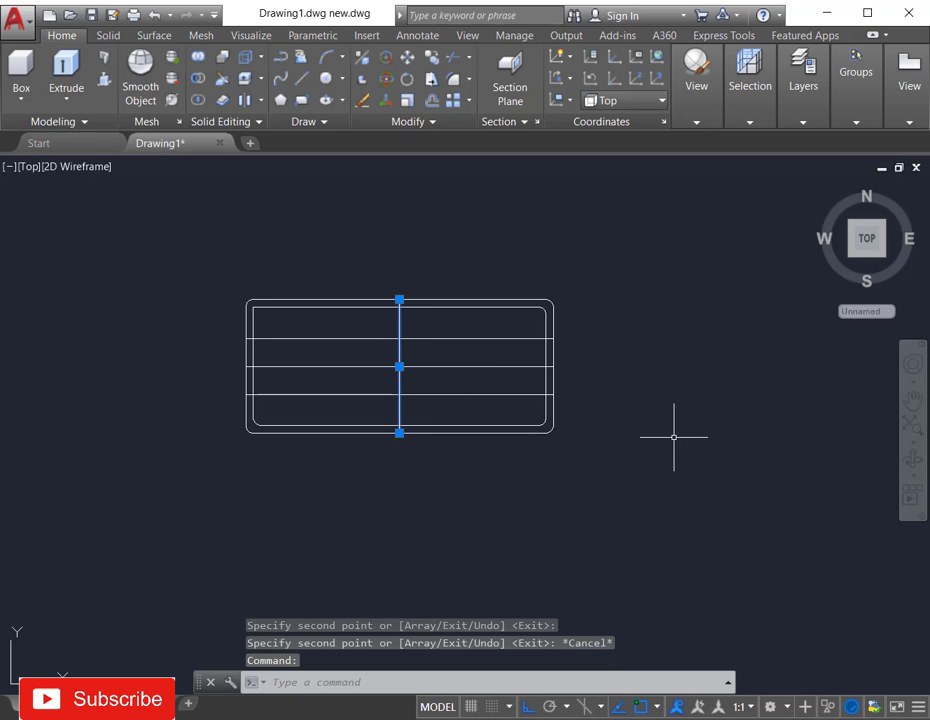
Copy the vertical centre line about 10 inches to each side of itself
text(co)
key(Return)
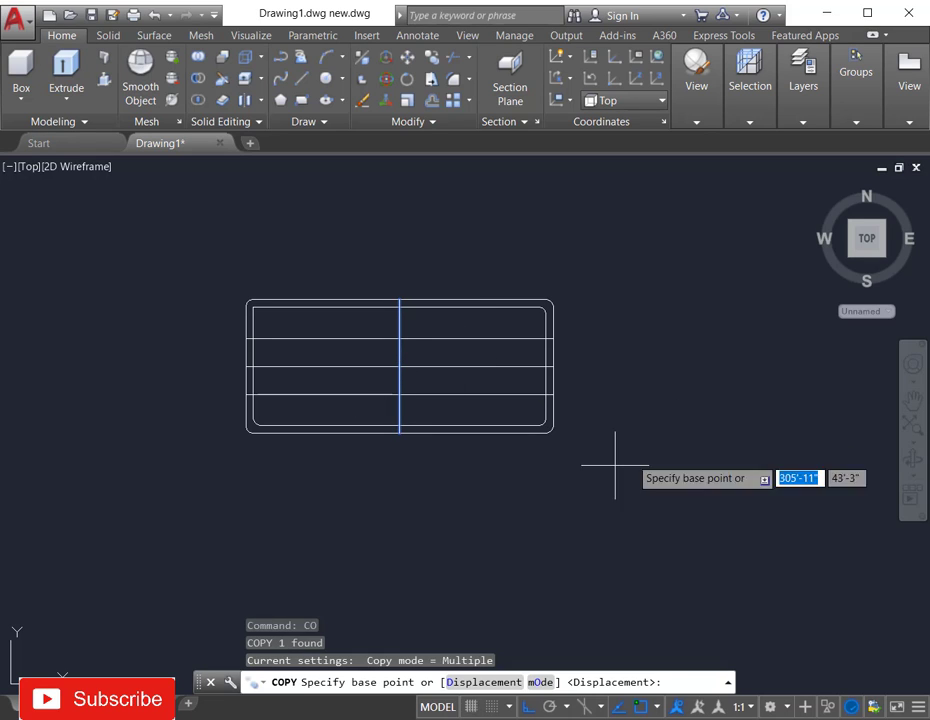
click(458, 518)
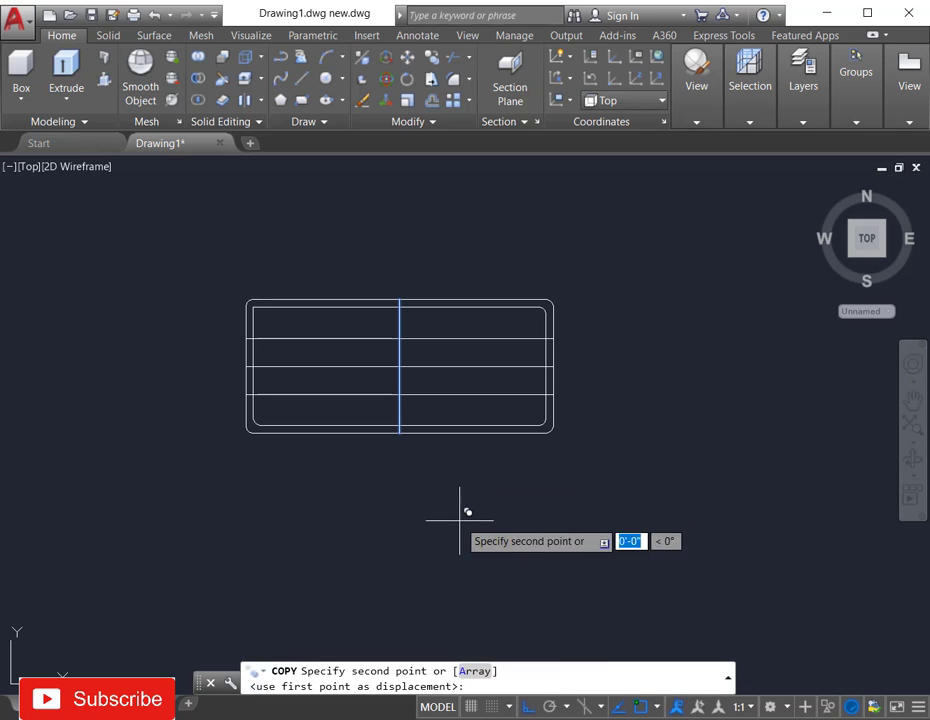
click(384, 527)
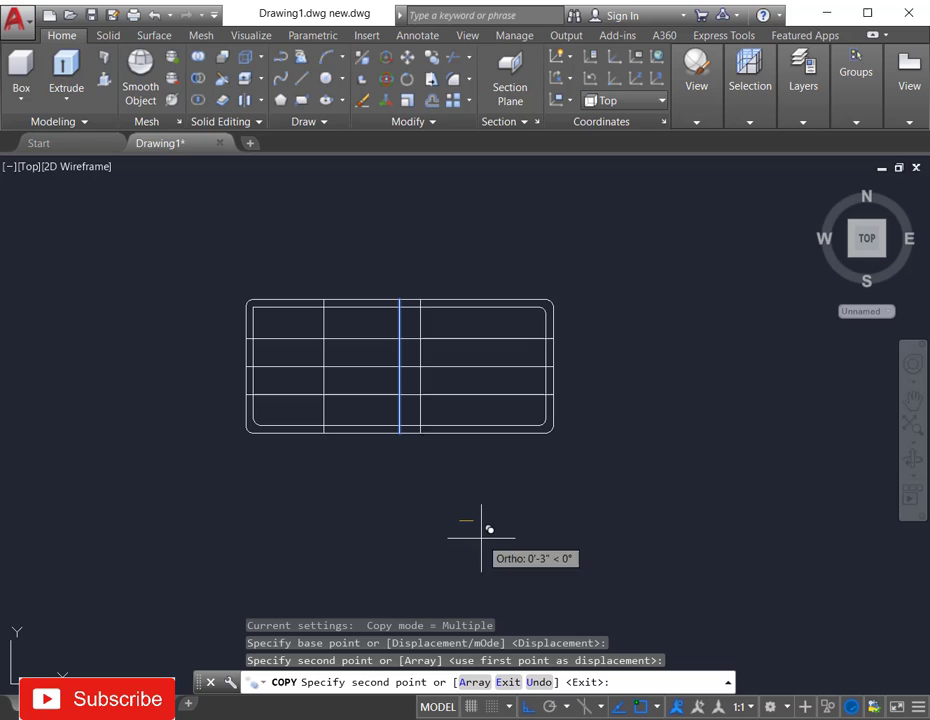
click(537, 548)
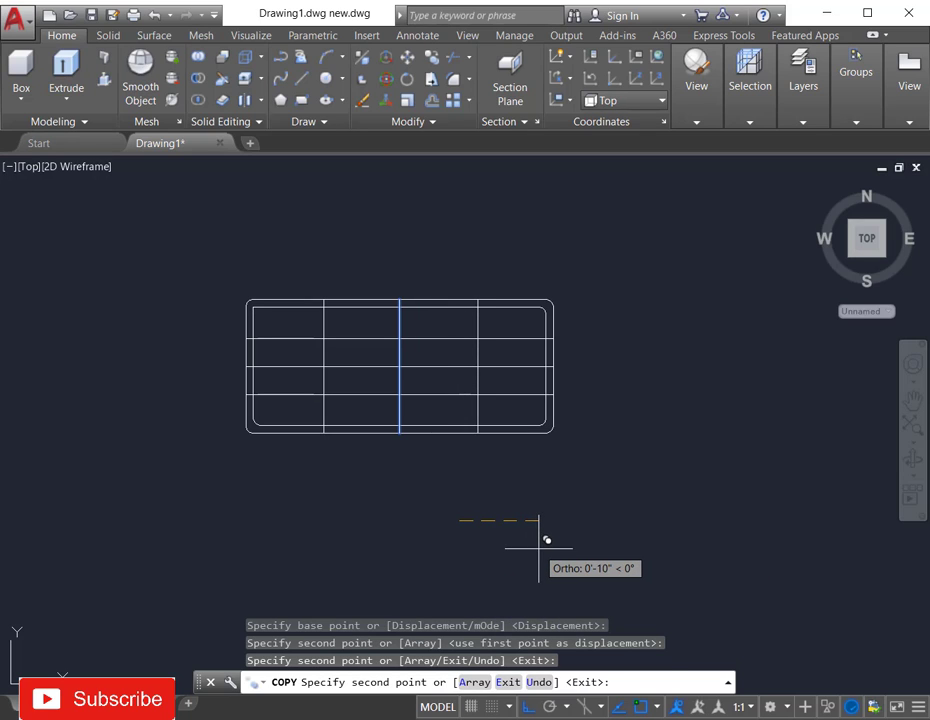
key(Escape)
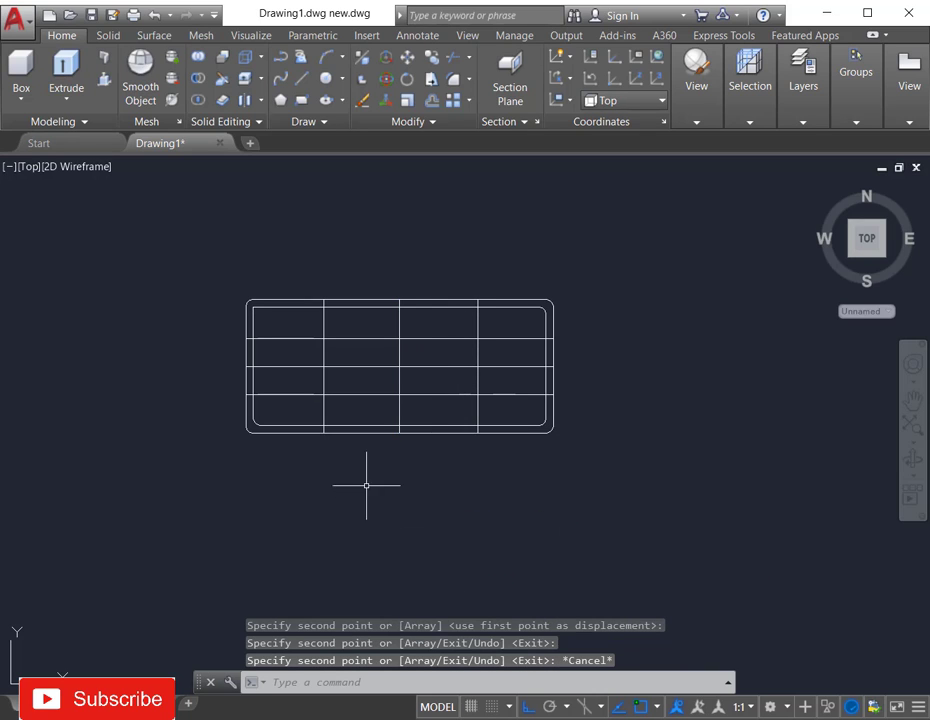
Delete the original horizontal and vertical centre lines, keeping their four copies
click(278, 366)
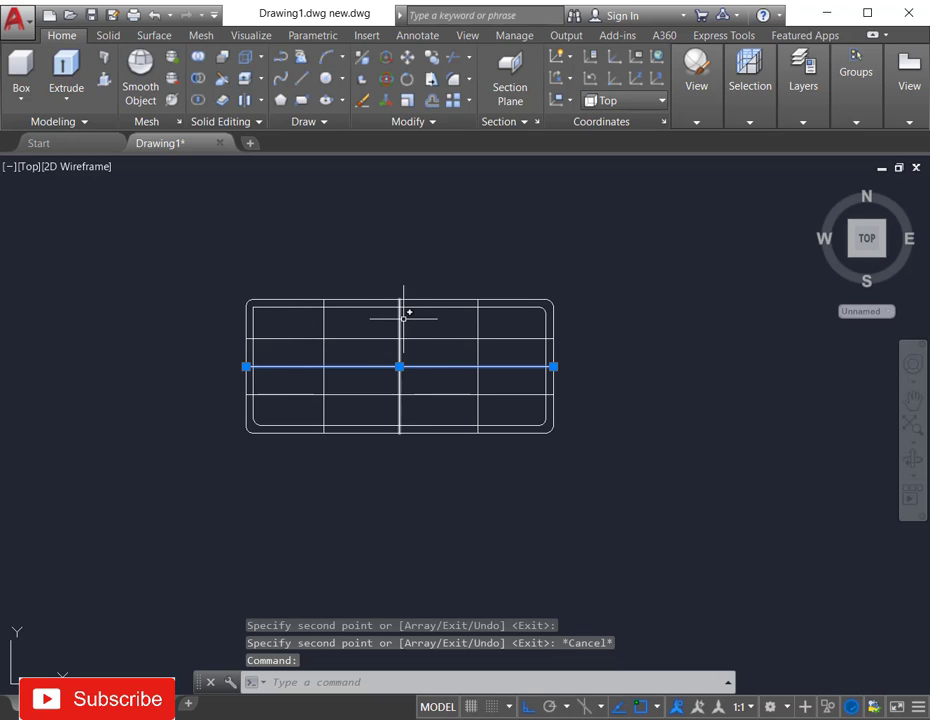
click(399, 410)
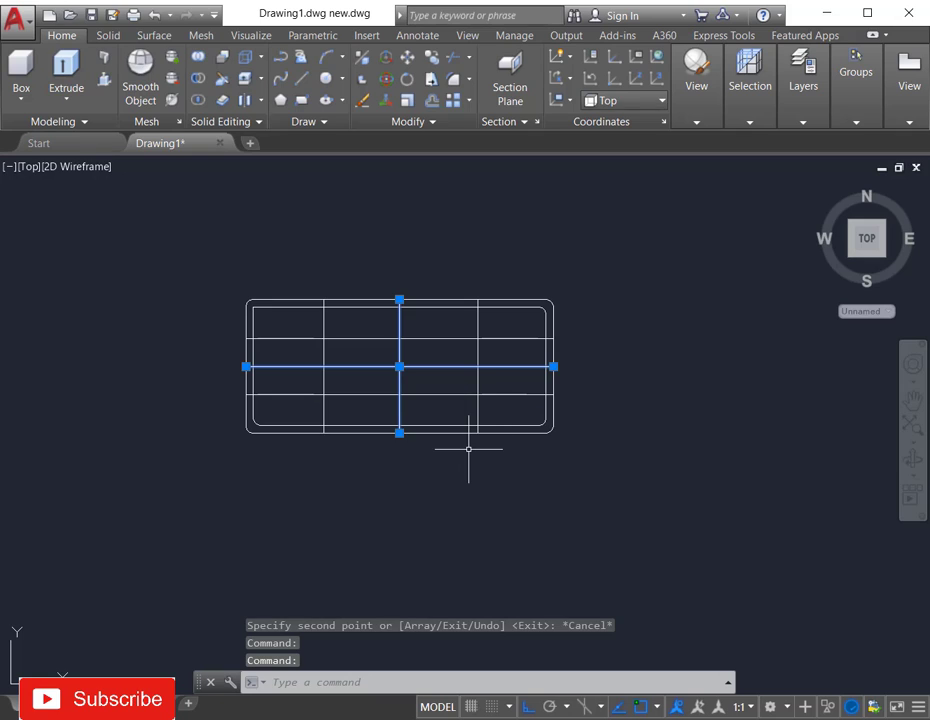
key(Delete)
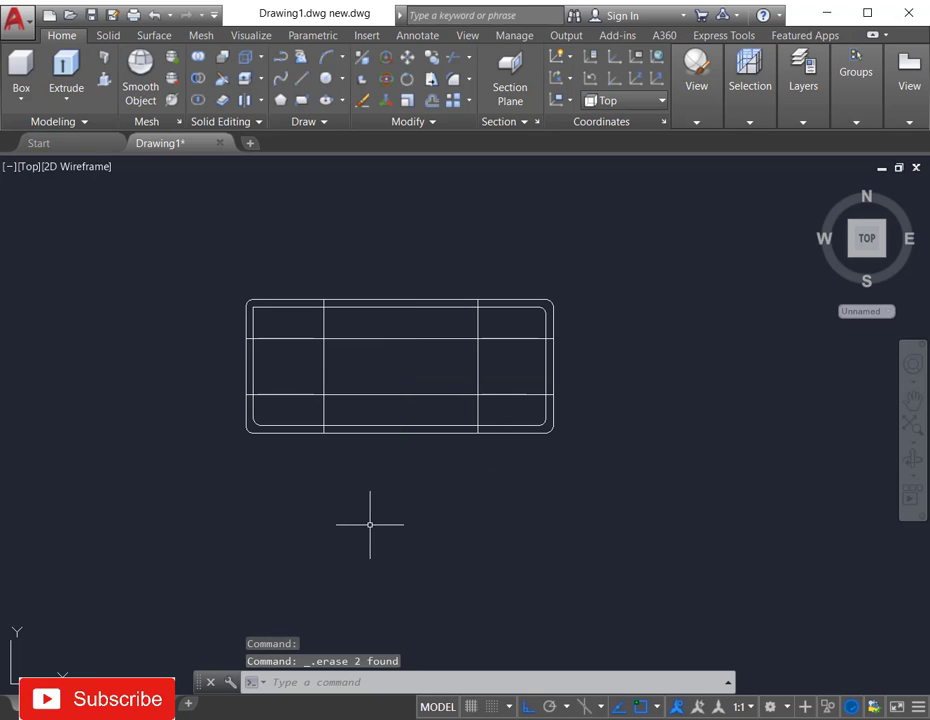
Copy the outer rounded rectangle about 7'-3" horizontally to the right of the original
scroll(295, 323, up, 2)
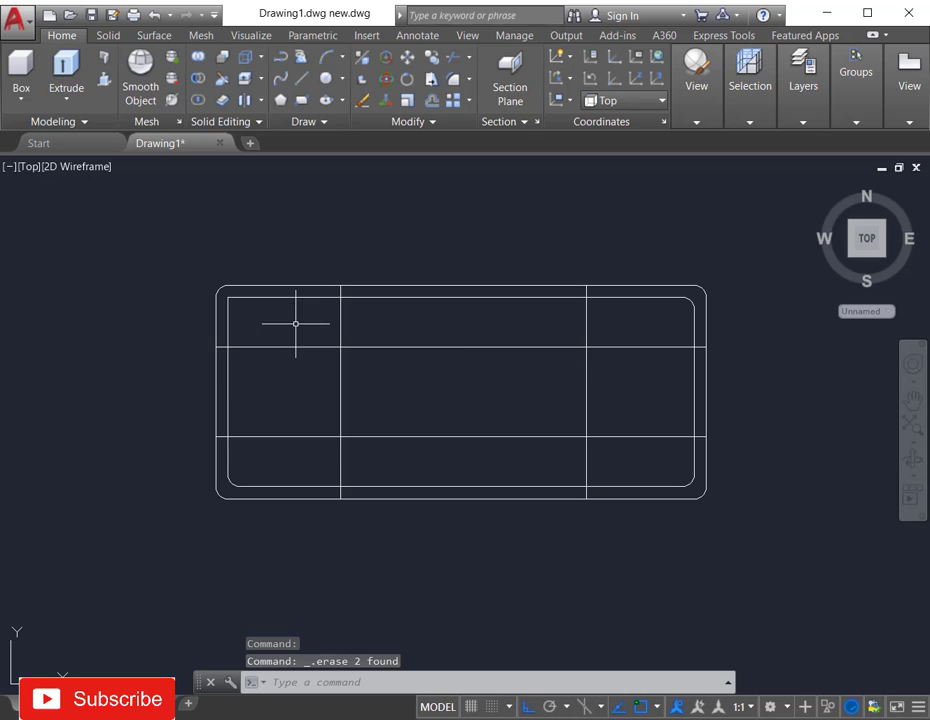
click(436, 286)
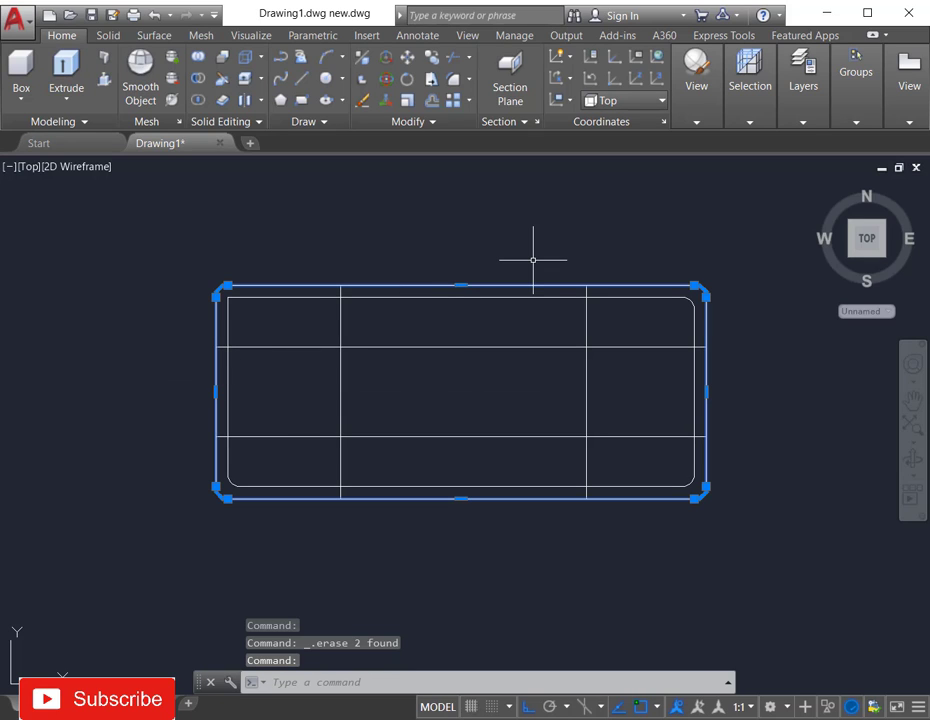
text(co)
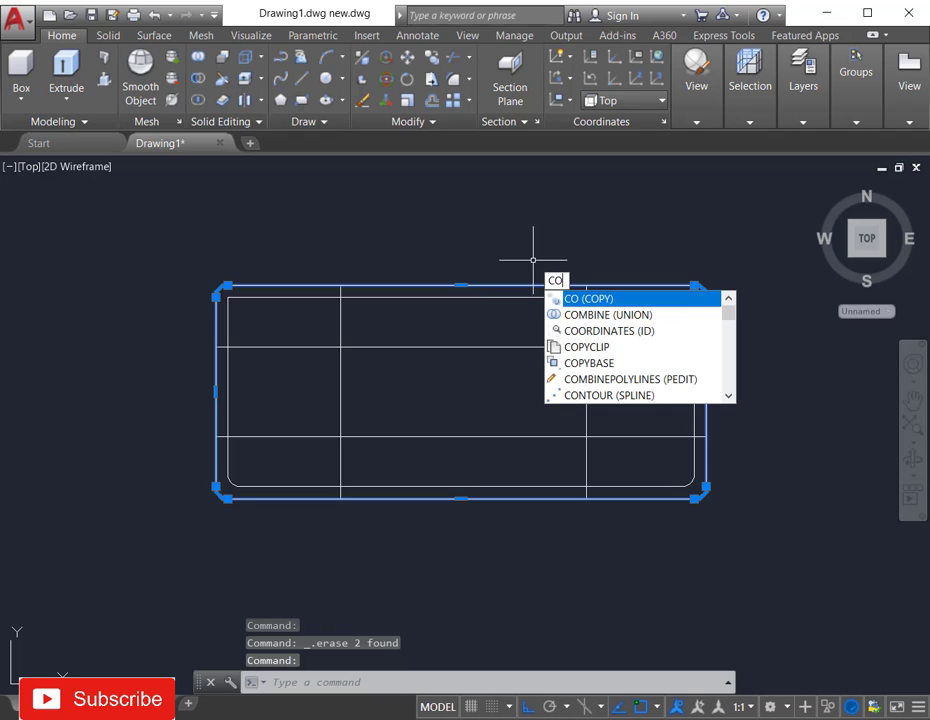
key(Return)
scroll(428, 417, down, 4)
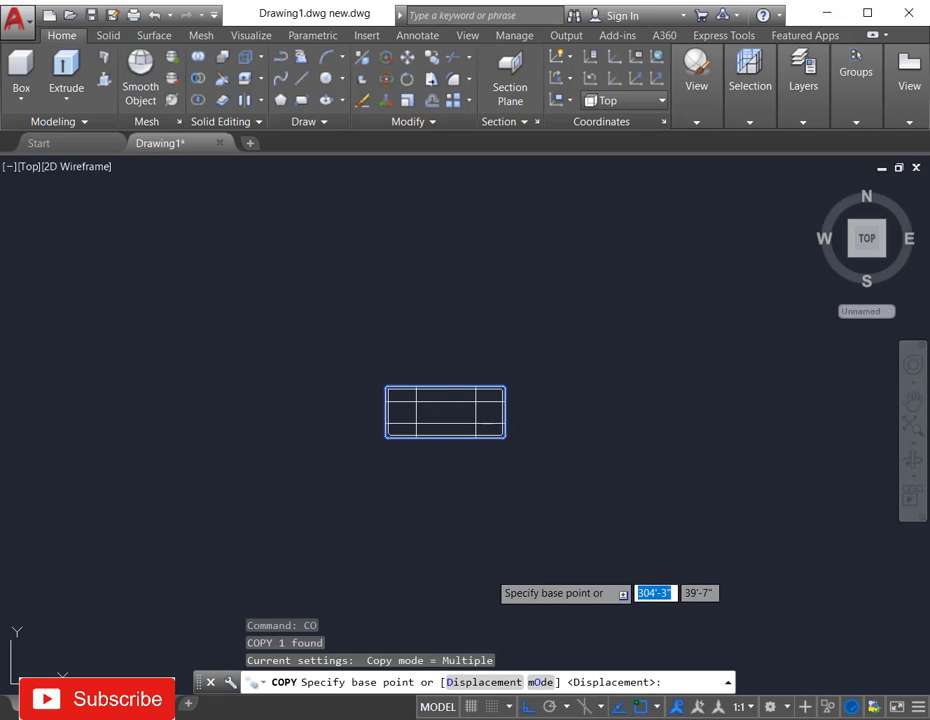
click(490, 572)
click(746, 548)
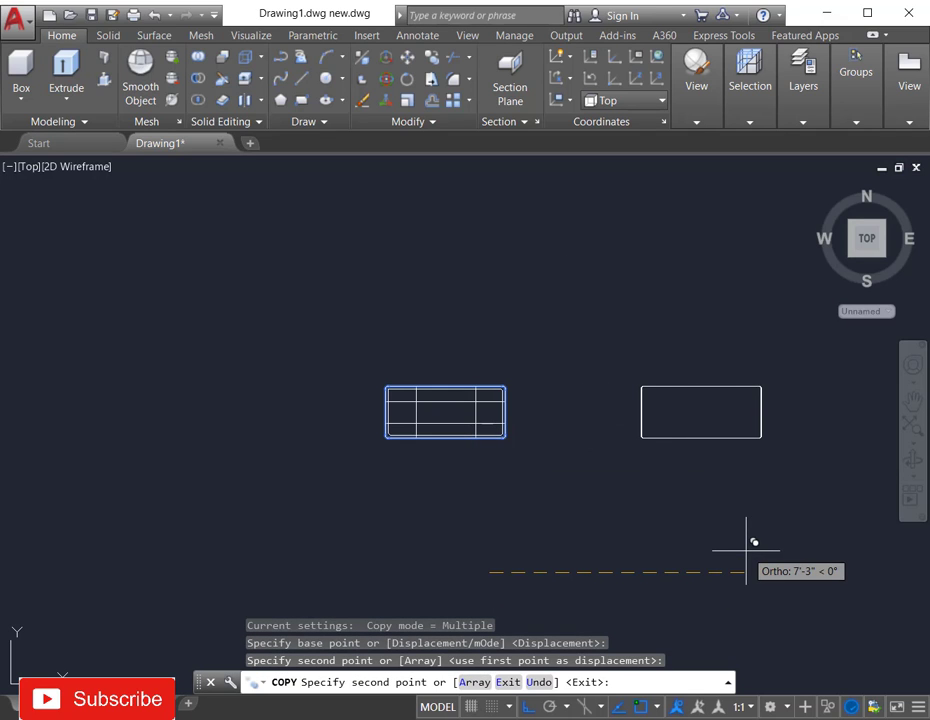
Trim the double outline and dividing lines between the crossings, leaving four closed L-shaped corner profiles
key(Escape)
scroll(516, 375, up, 3)
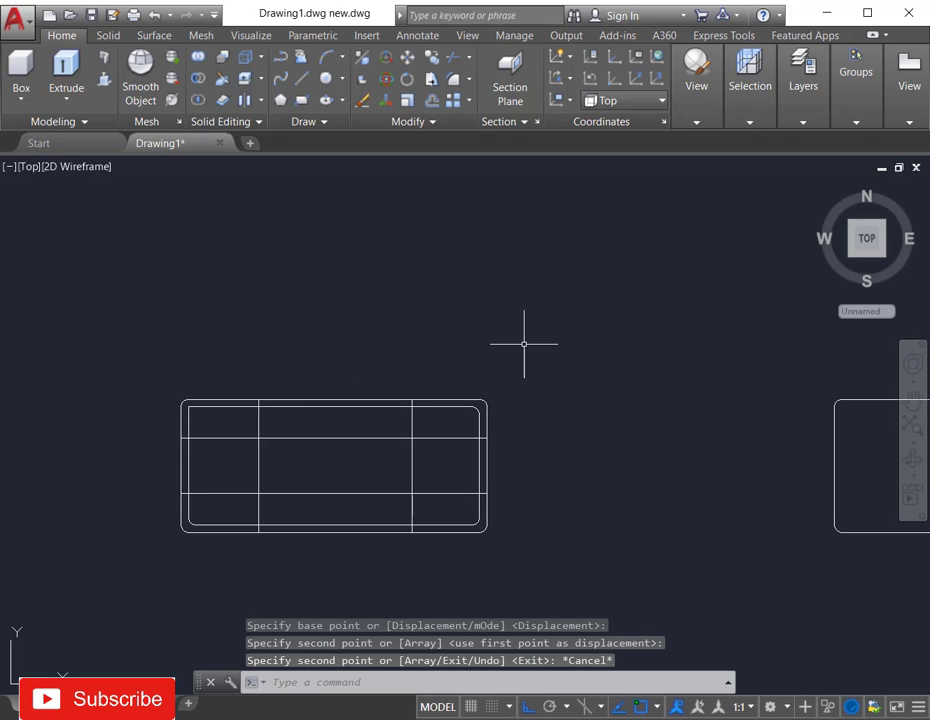
text(tr)
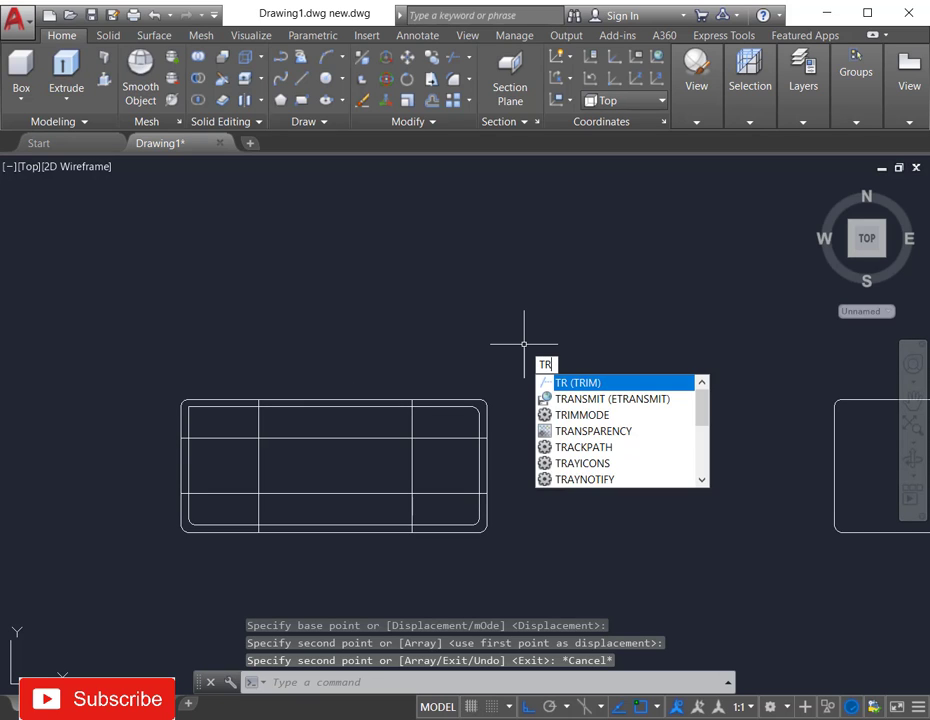
key(Return)
key(Return)
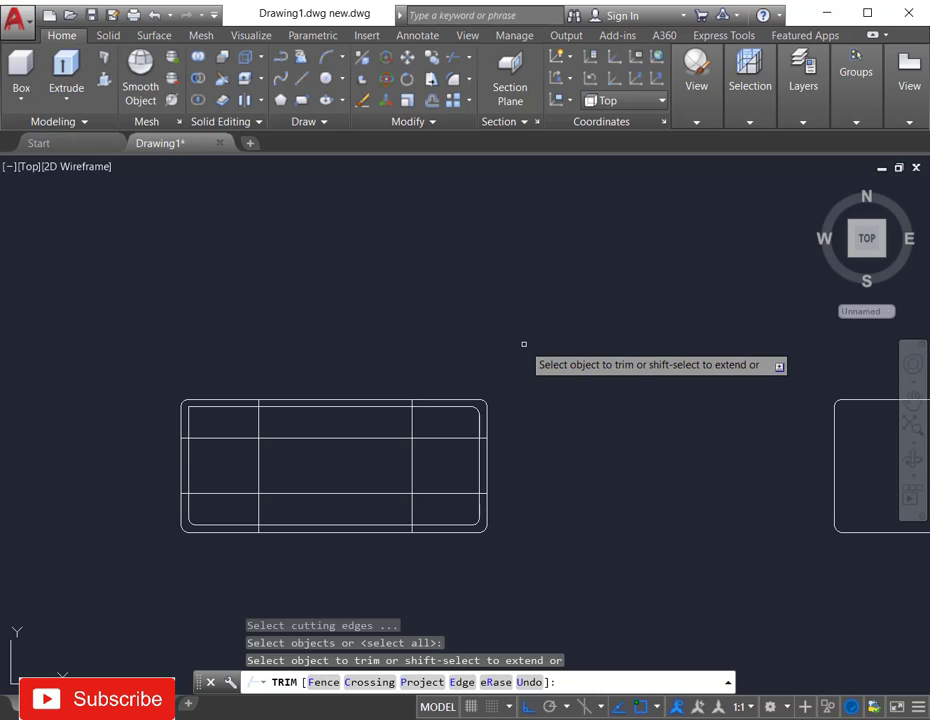
click(361, 333)
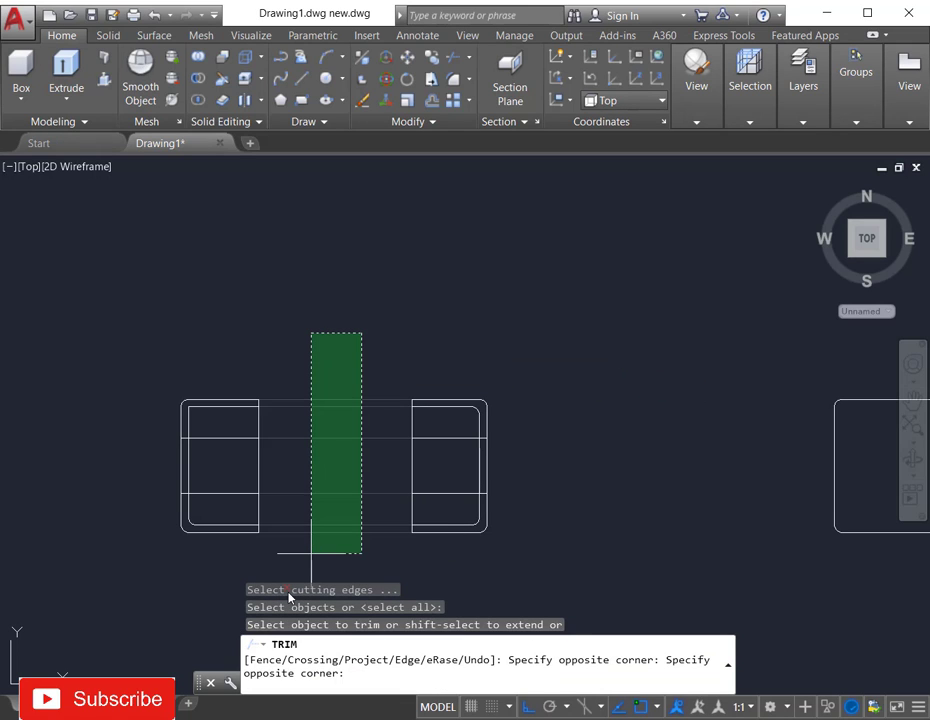
click(305, 556)
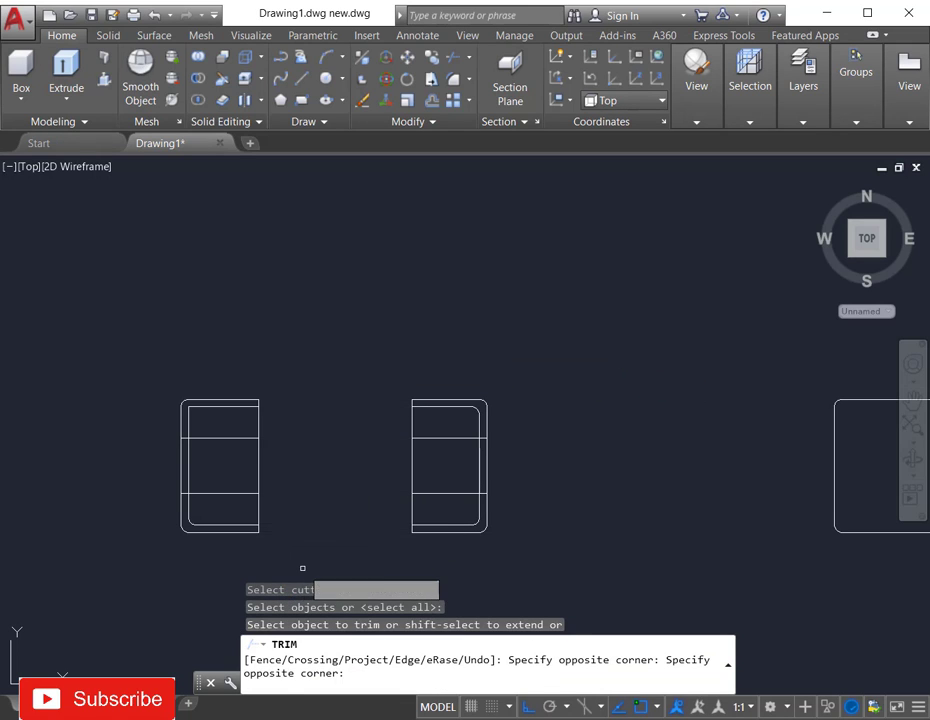
click(125, 458)
click(592, 474)
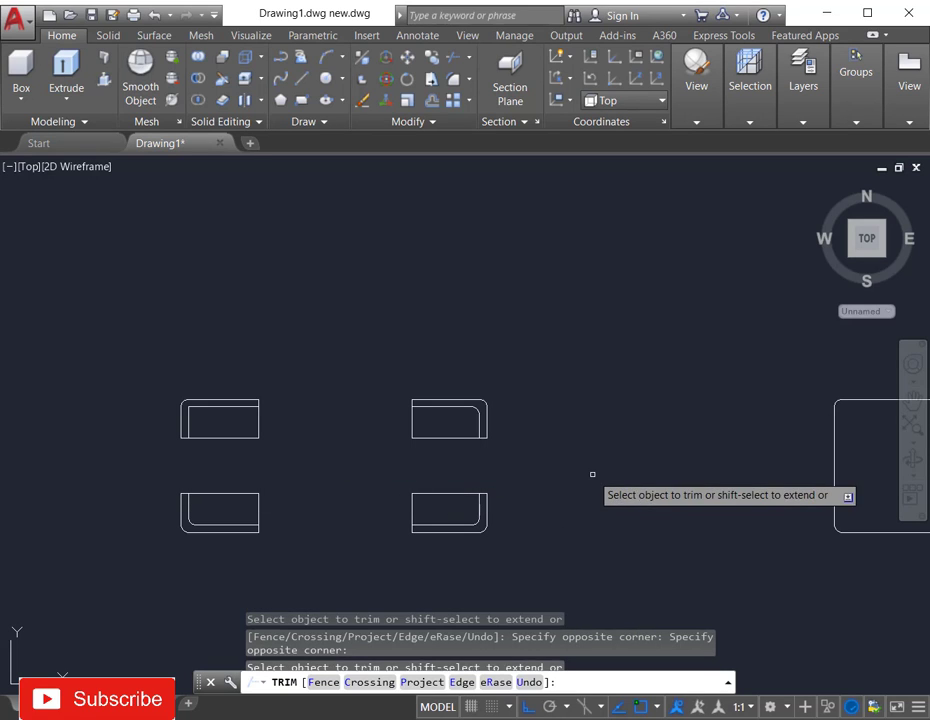
key(Escape)
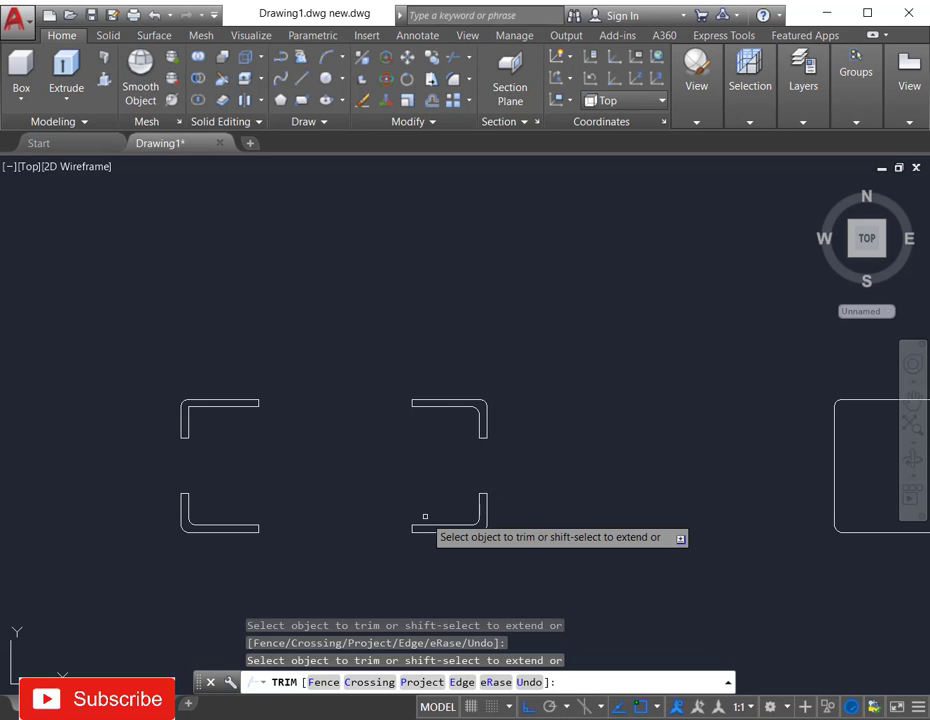
key(Escape)
Join the segments of the four L-shaped corner profiles into closed polylines
scroll(426, 435, down, 2)
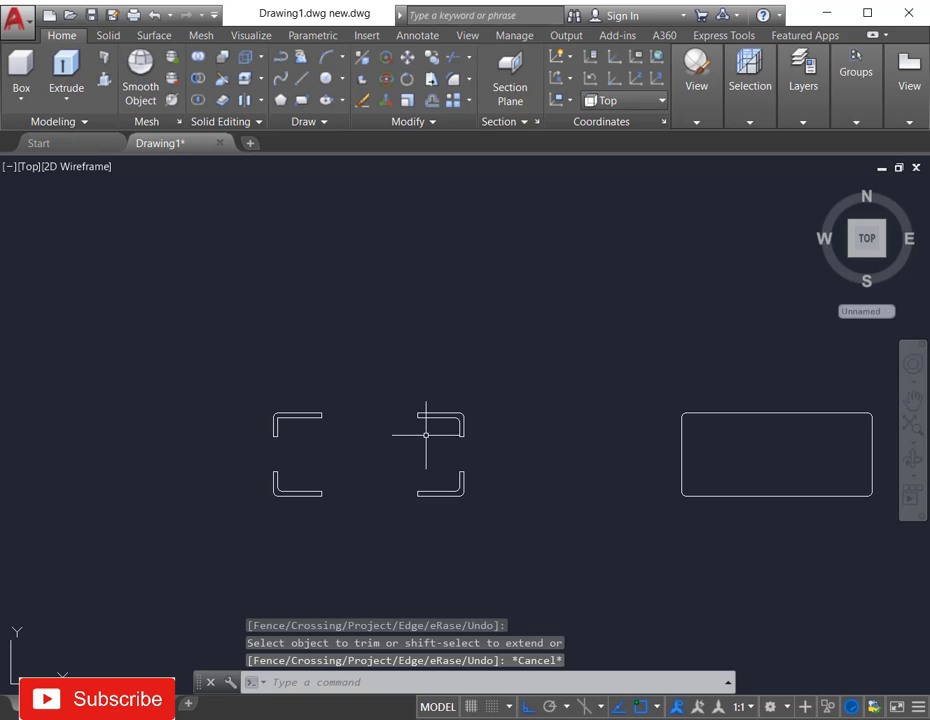
drag(137, 369, 568, 543)
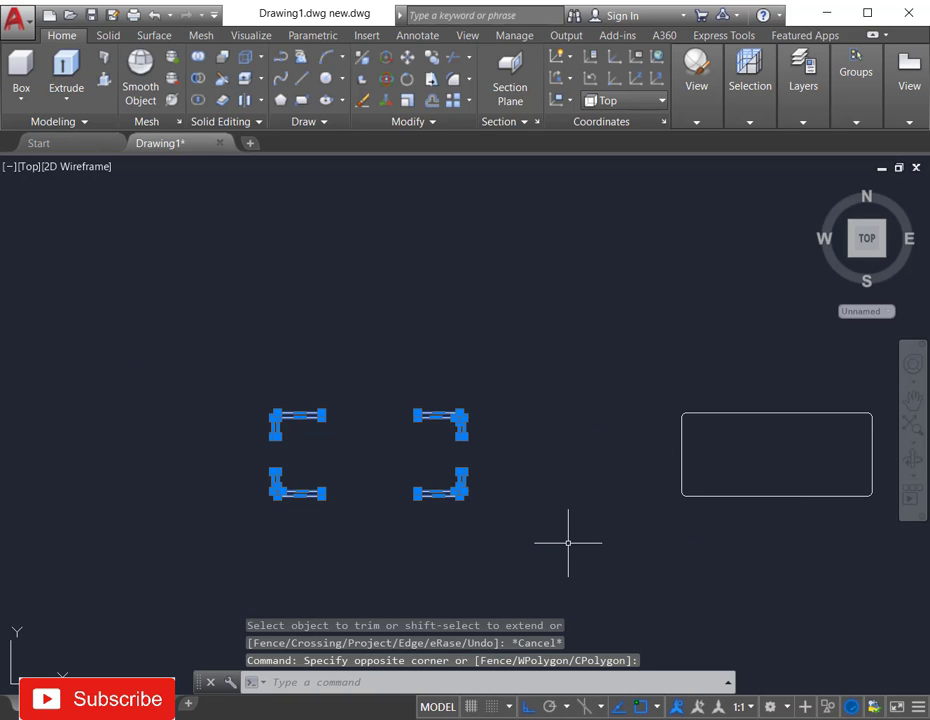
text(j)
key(Return)
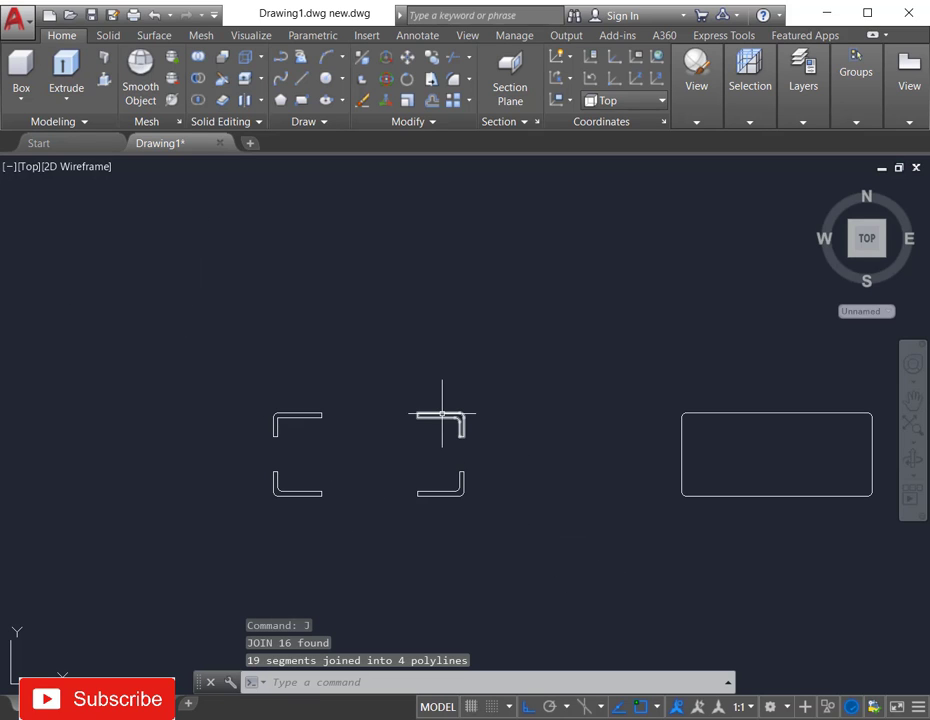
Switch the viewport to the SW Isometric view with the corner profiles and the copied rounded rectangle in sight
click(33, 170)
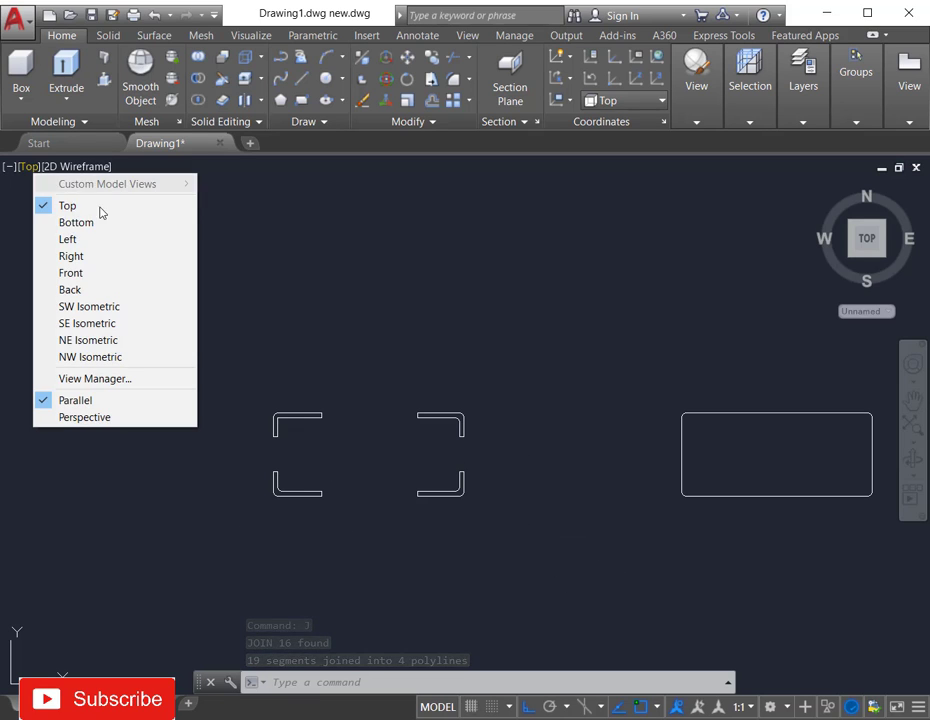
click(92, 314)
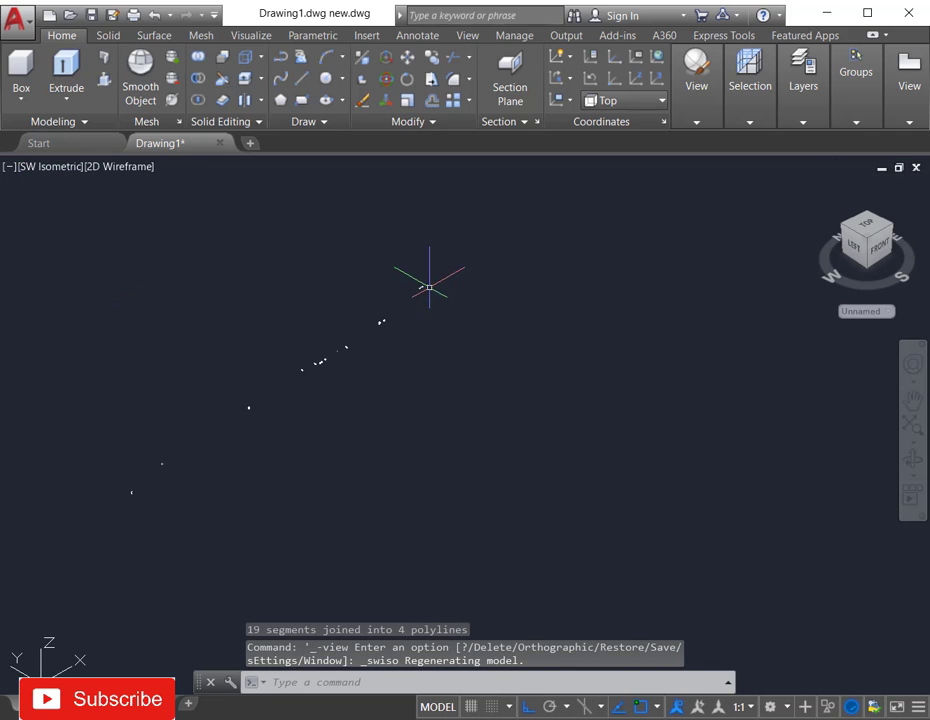
scroll(410, 280, up, 2)
scroll(385, 341, up, 2)
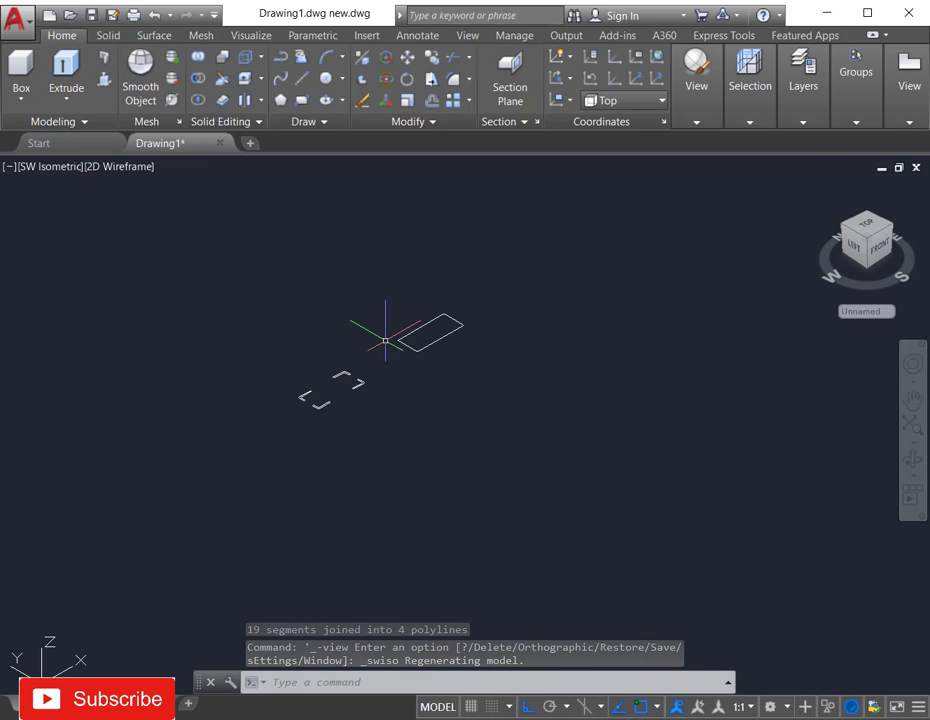
scroll(187, 257, up, 2)
scroll(660, 349, up, 2)
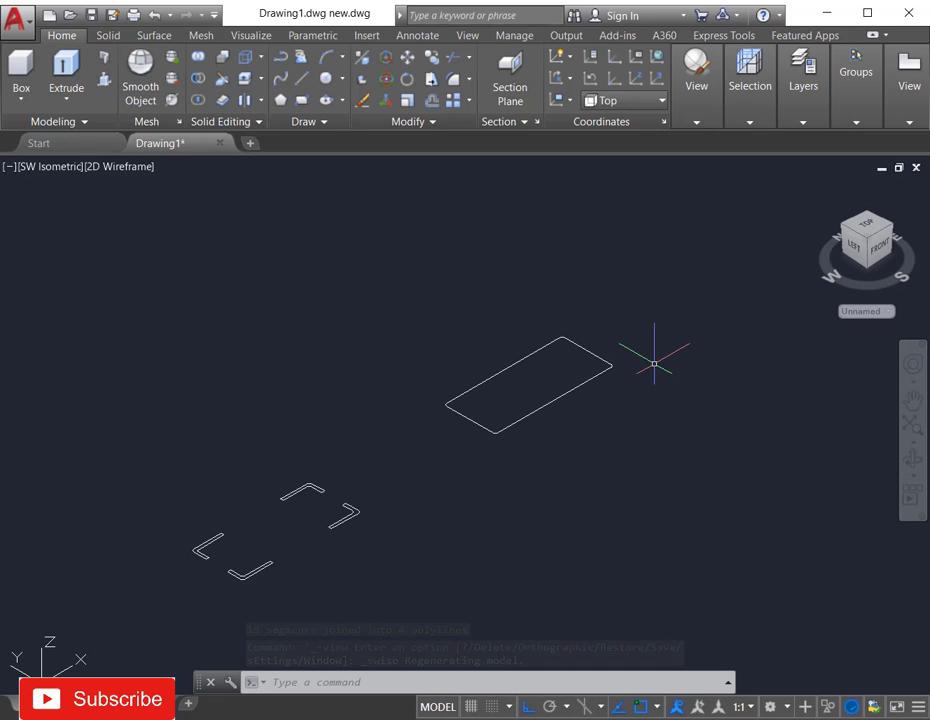
scroll(401, 440, down, 2)
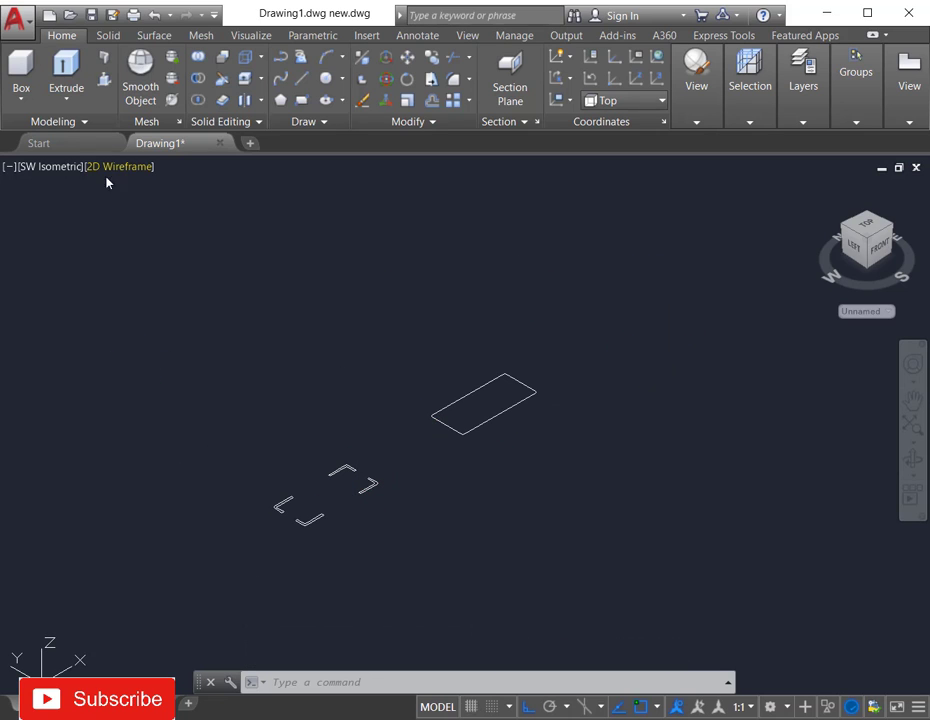
Set the viewport's visual style to Shades of Gray
click(68, 168)
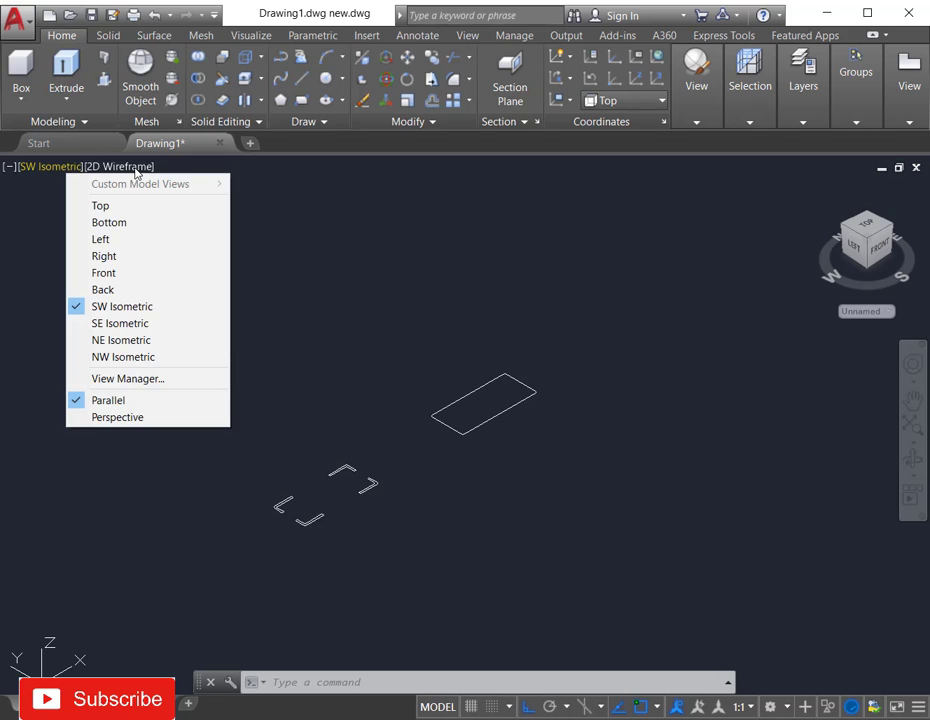
click(136, 170)
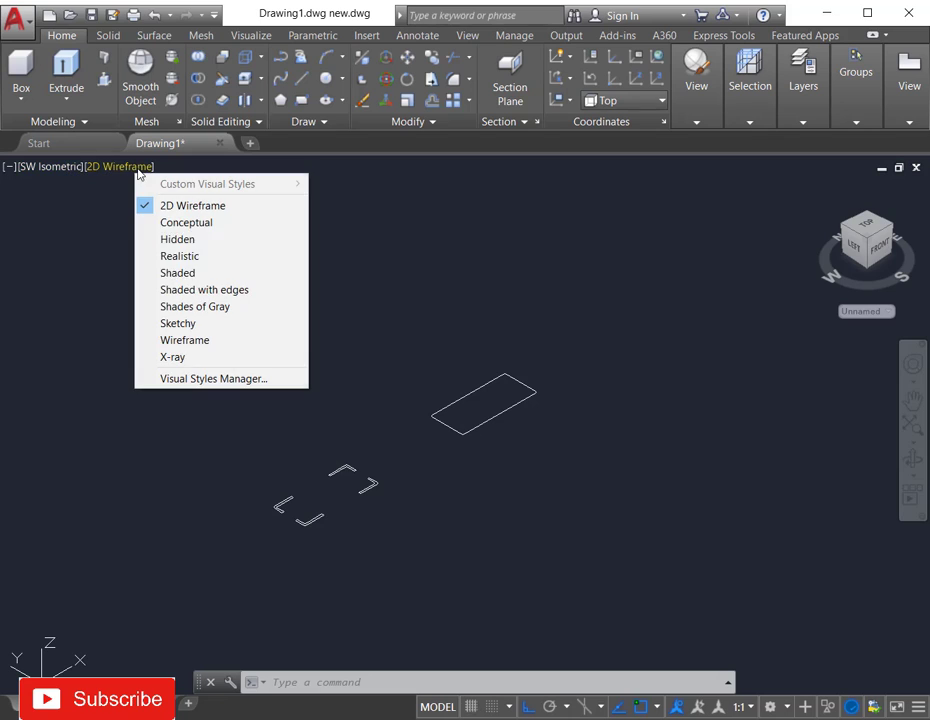
click(194, 306)
scroll(350, 430, down, 2)
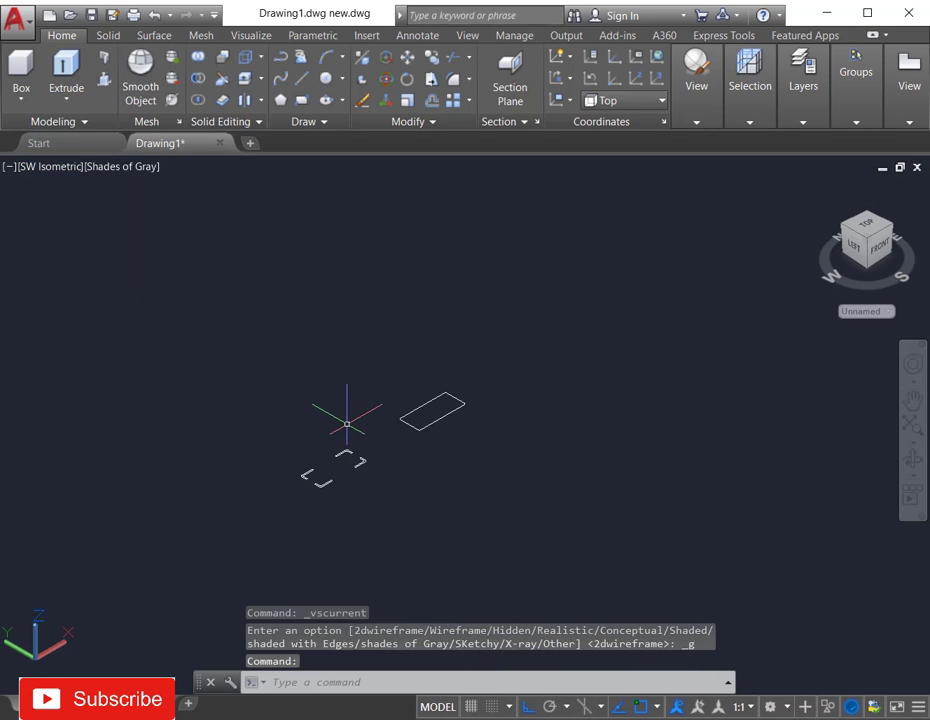
Extrude the four L-shaped corner profiles to a height of 14 inches
scroll(368, 507, up, 2)
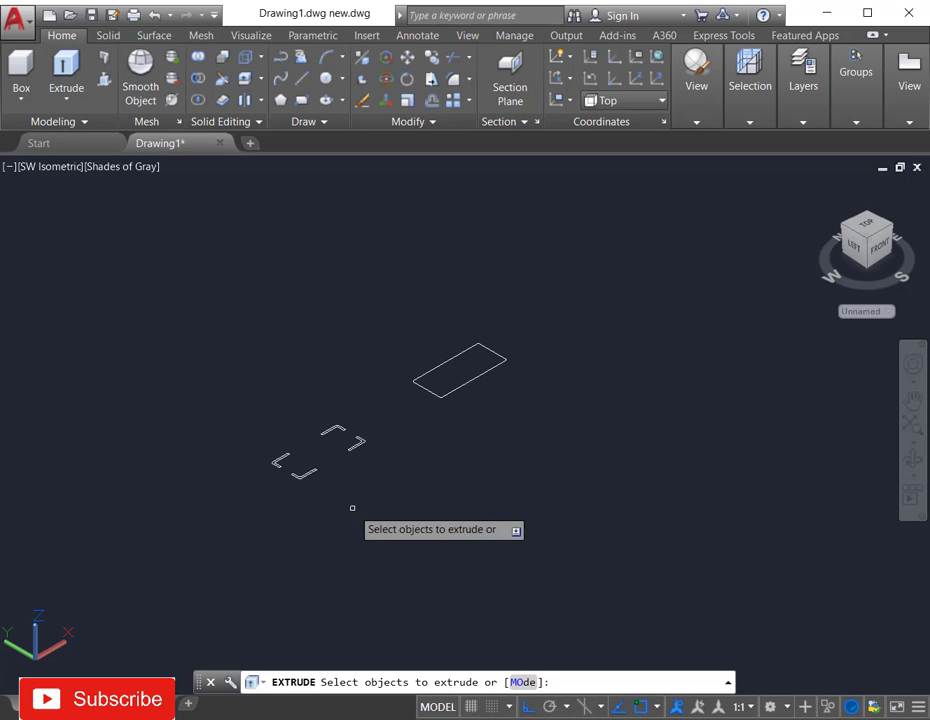
click(280, 460)
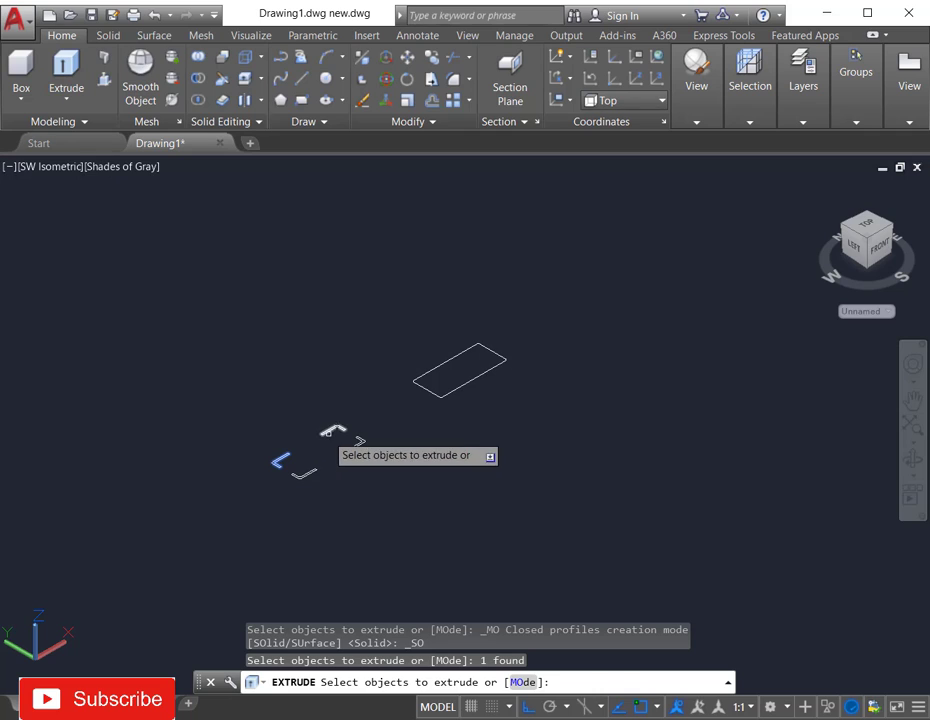
click(354, 440)
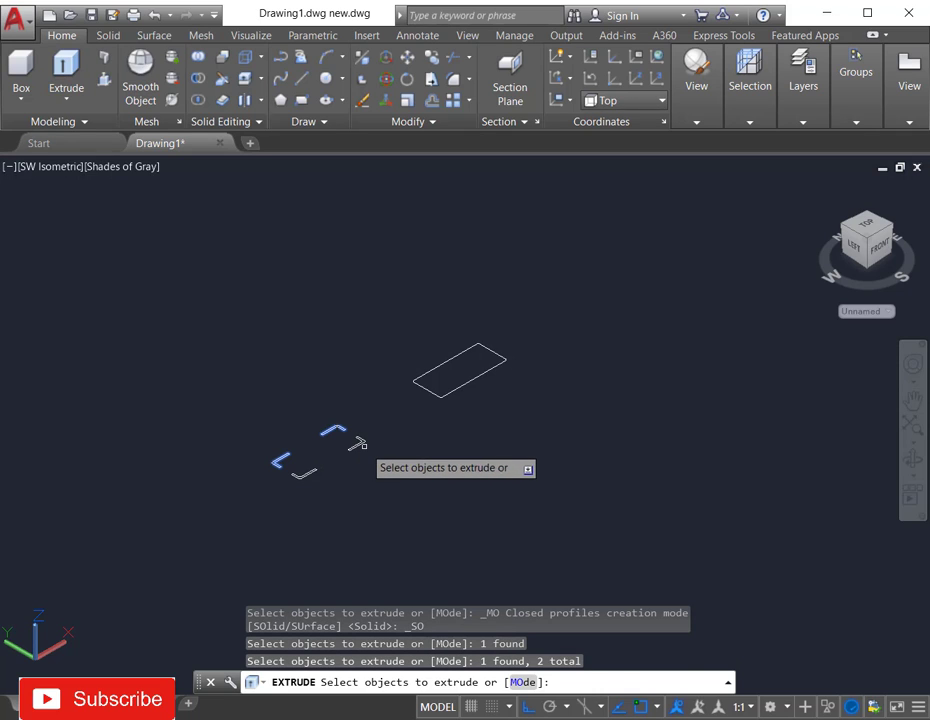
click(308, 468)
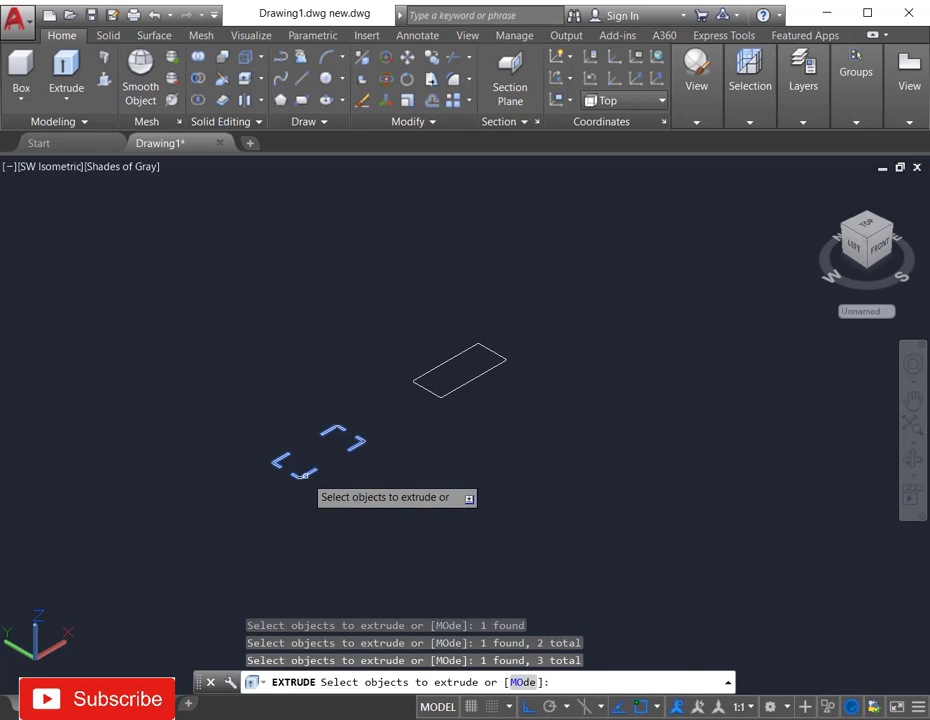
click(300, 474)
scroll(301, 477, up, 4)
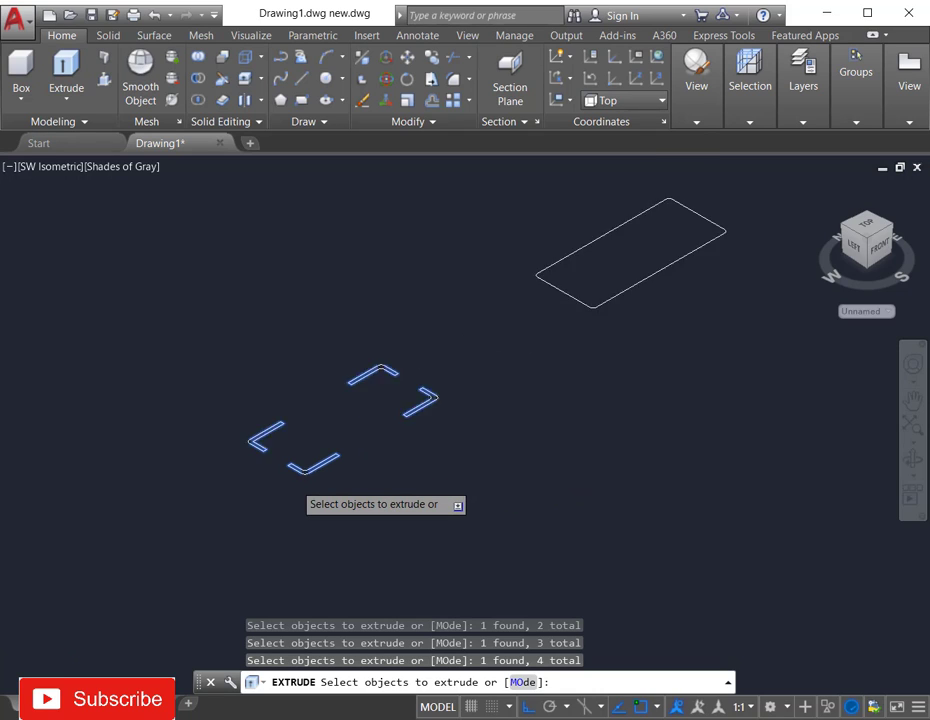
scroll(469, 511, down, 4)
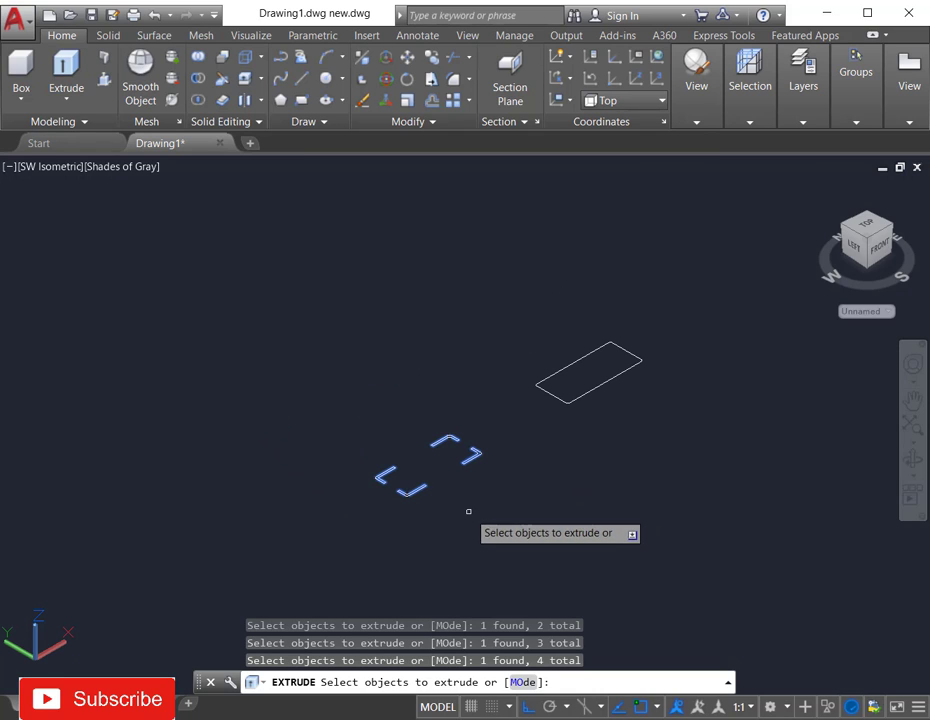
key(Return)
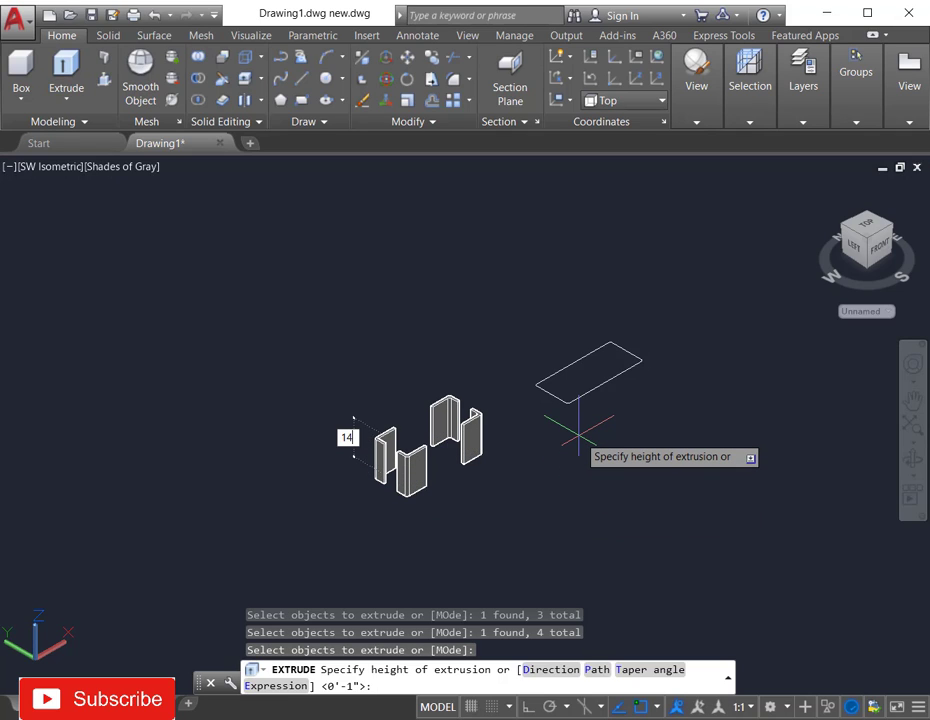
key(Return)
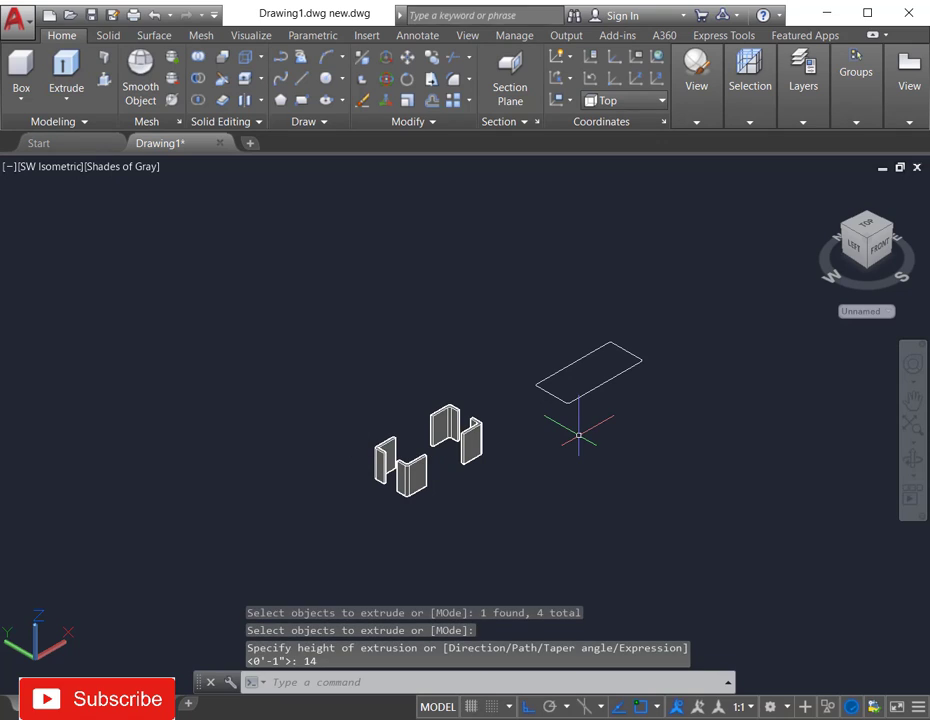
Extrude the copied rounded rectangle to a height of 1 inch
click(66, 70)
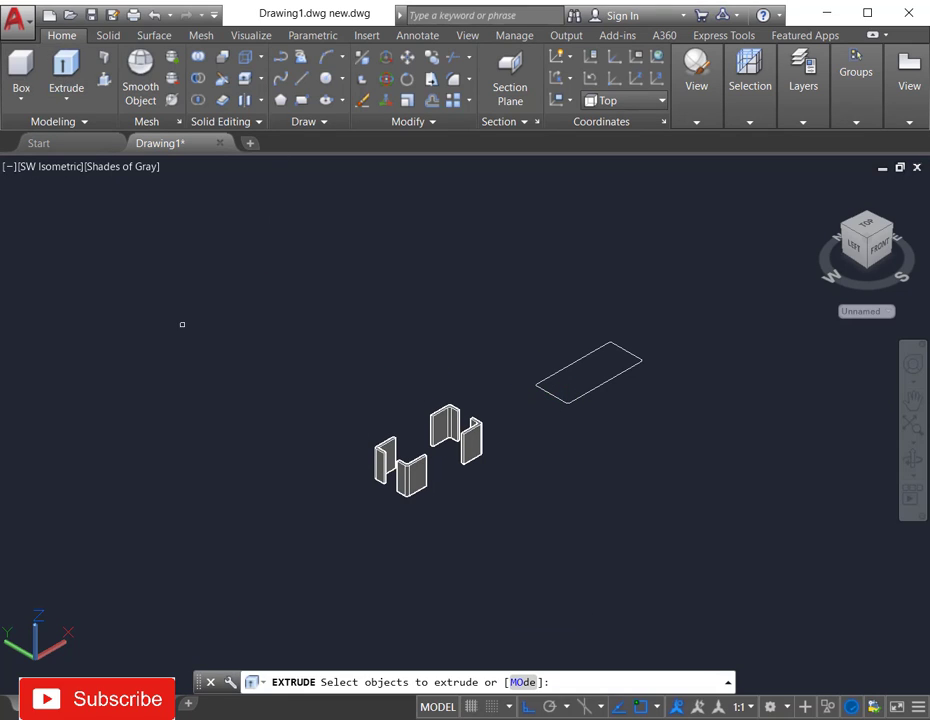
click(603, 384)
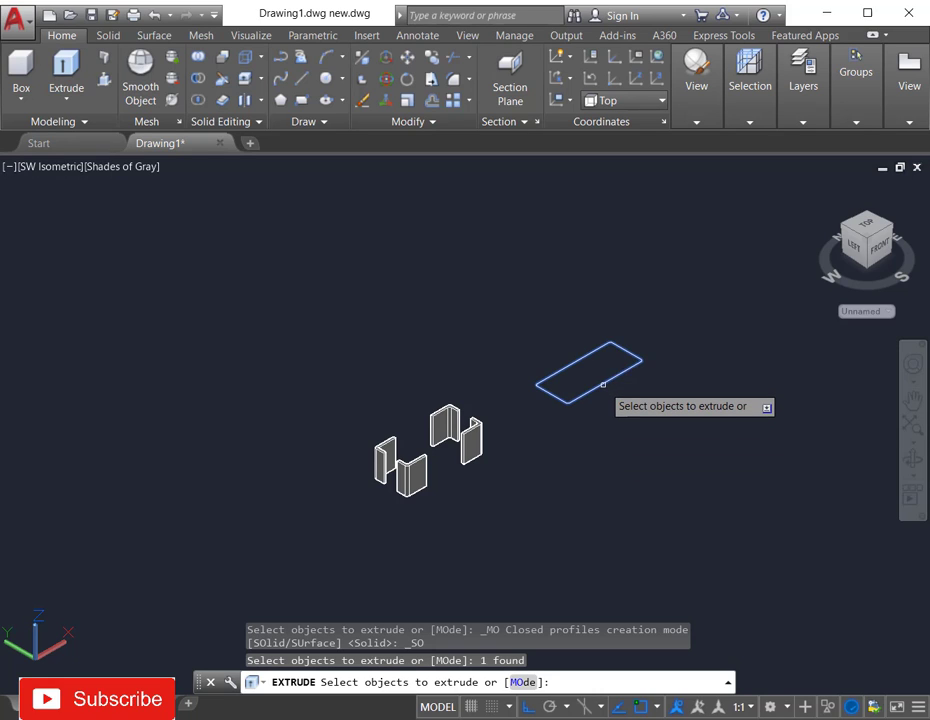
key(Return)
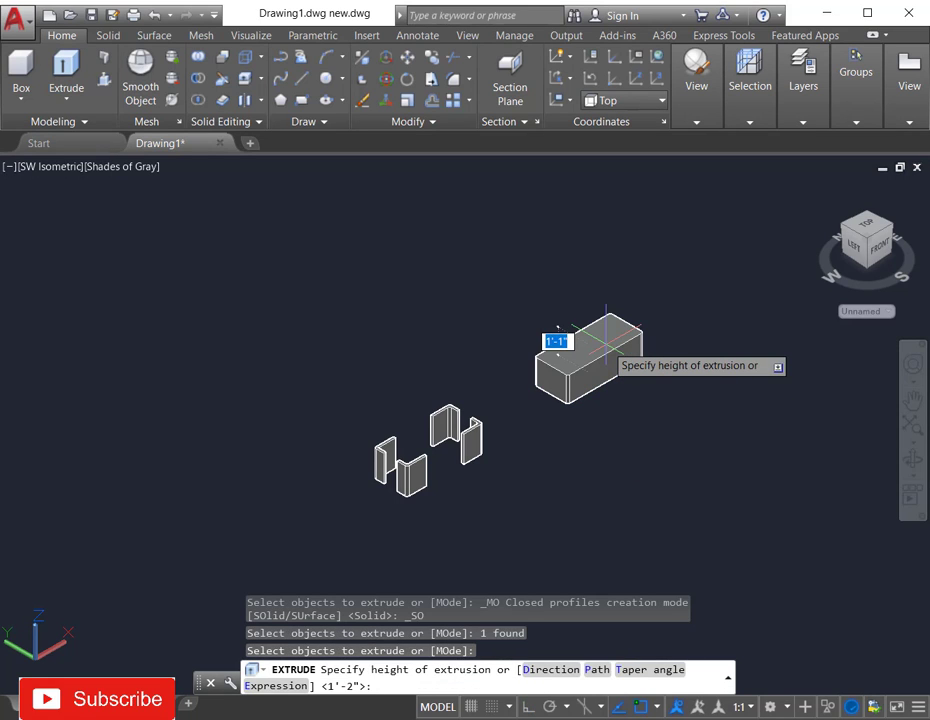
text(1)
key(Return)
Copy the 1-inch rounded slab from its bottom front corner onto the top front corner of the L-shaped legs
scroll(579, 377, up, 2)
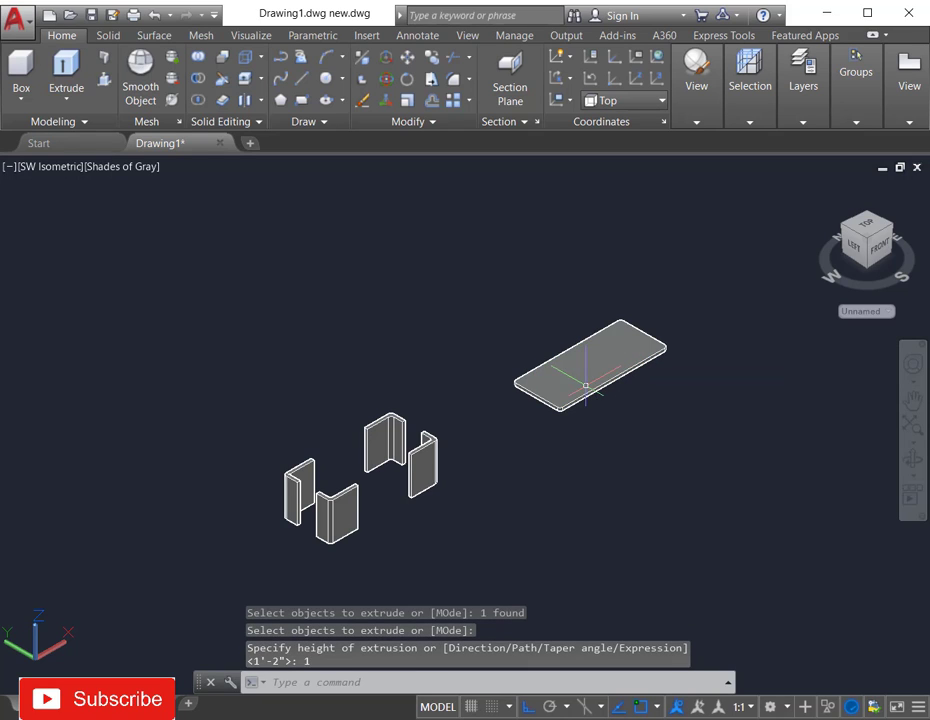
click(579, 377)
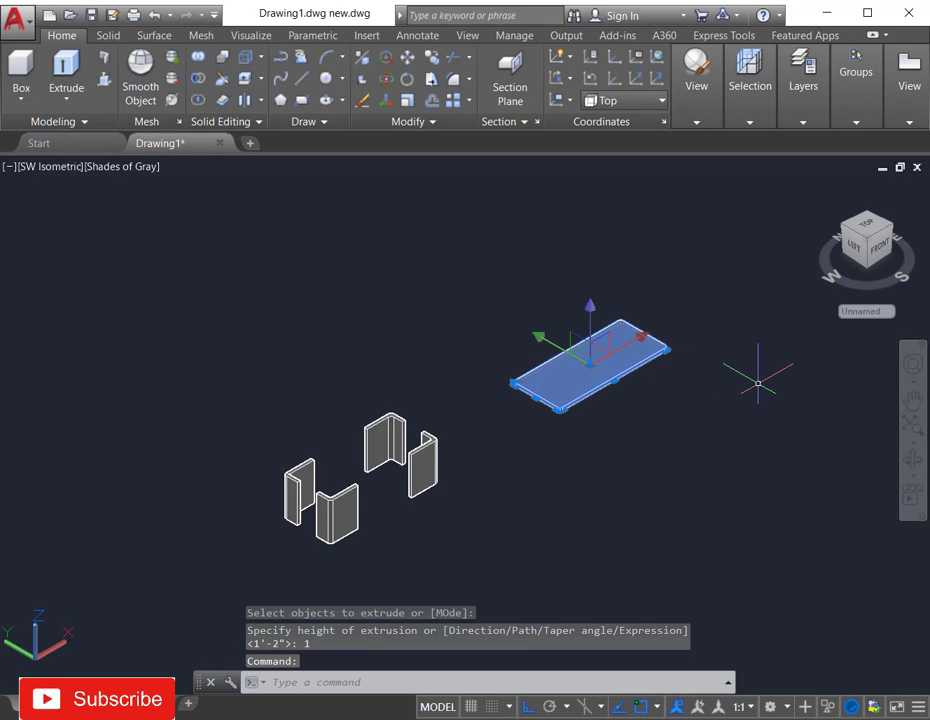
text(CO)
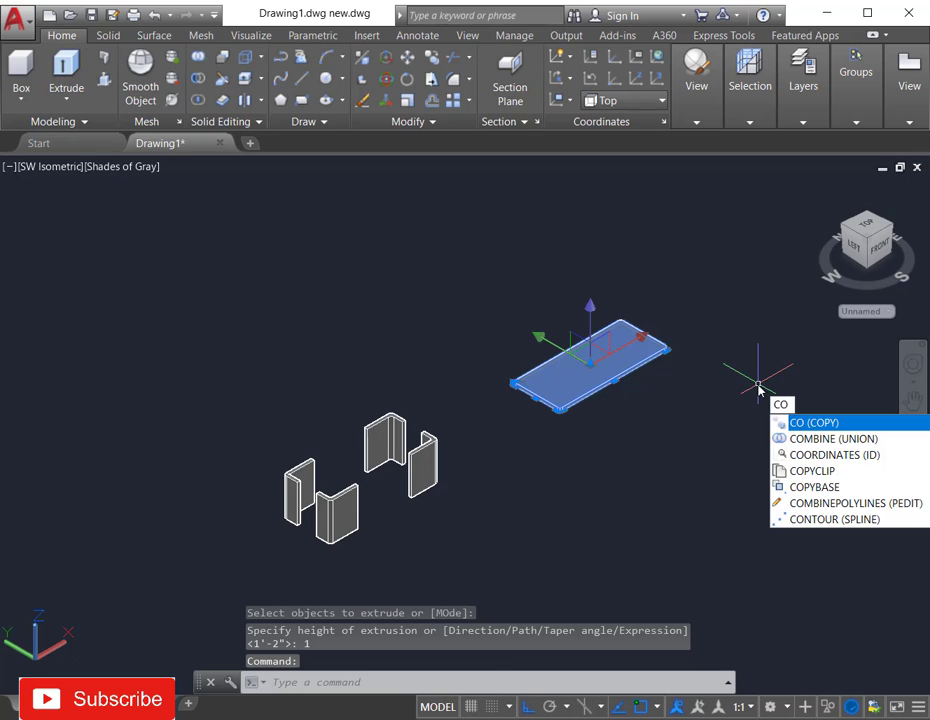
key(Return)
scroll(556, 424, up, 3)
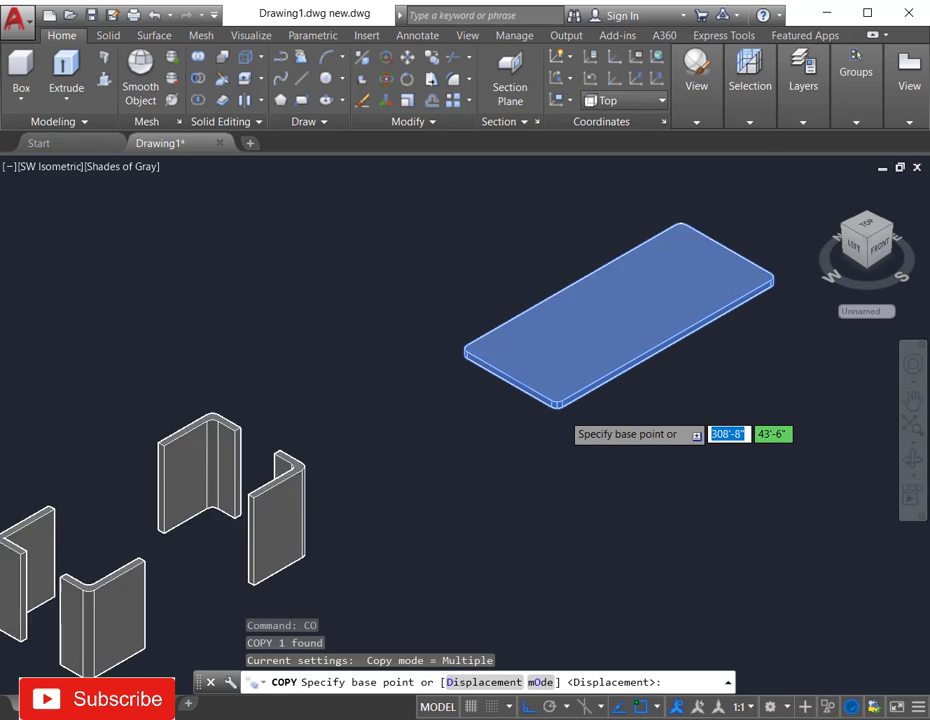
scroll(565, 414, up, 5)
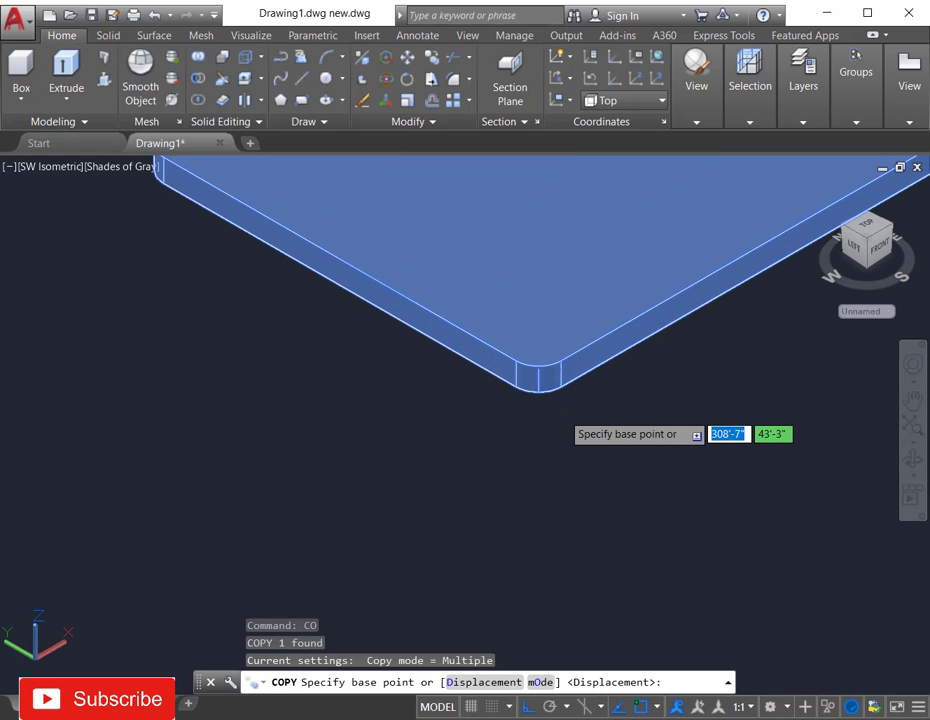
click(538, 390)
scroll(592, 312, down, 8)
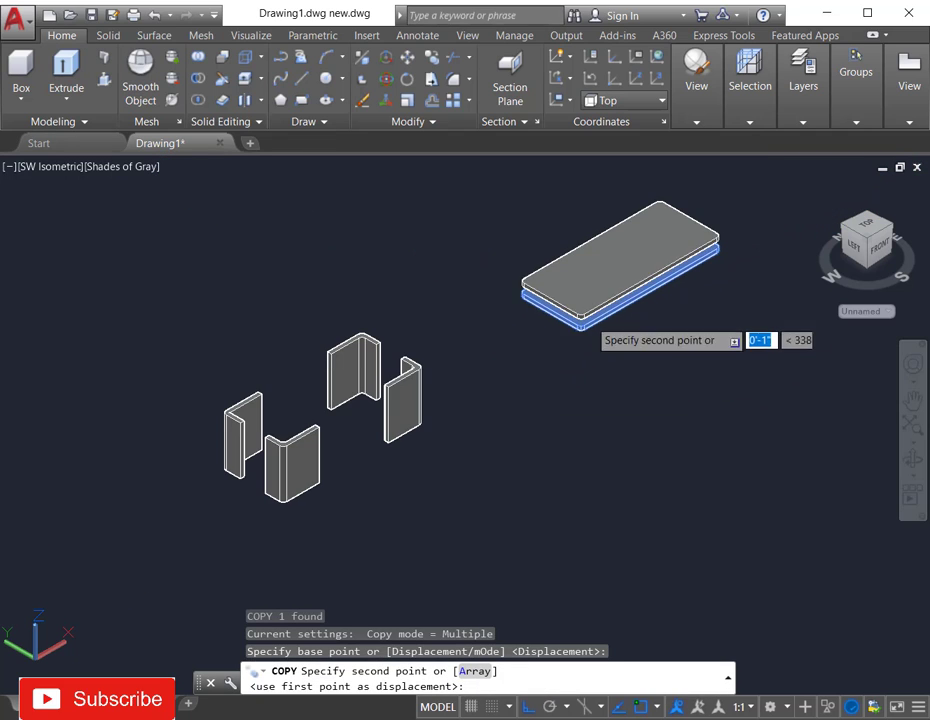
scroll(276, 436, up, 5)
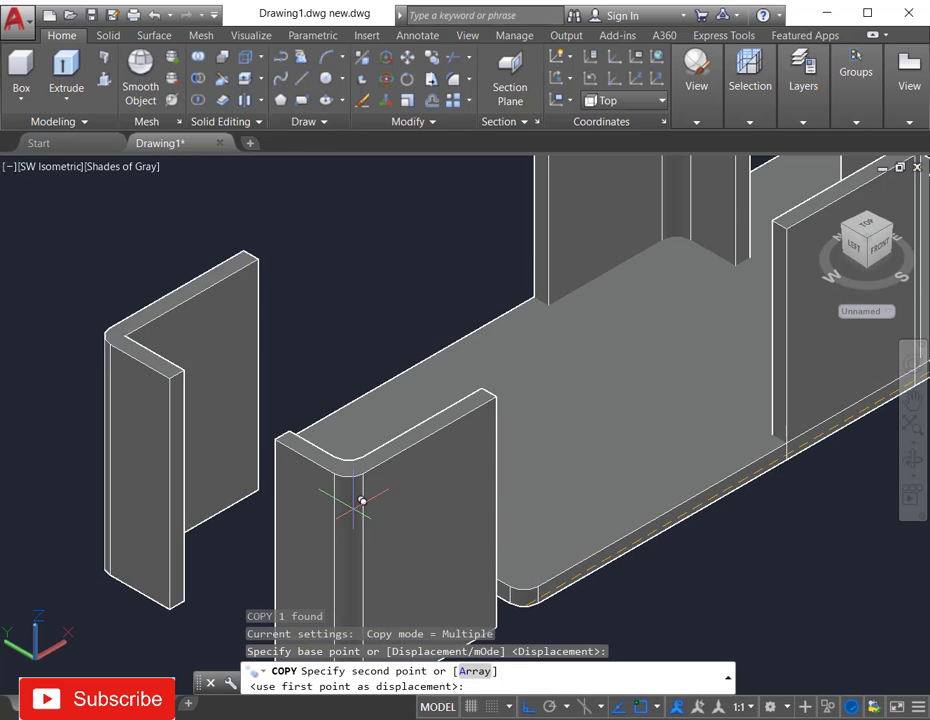
scroll(362, 500, up, 4)
scroll(340, 410, up, 2)
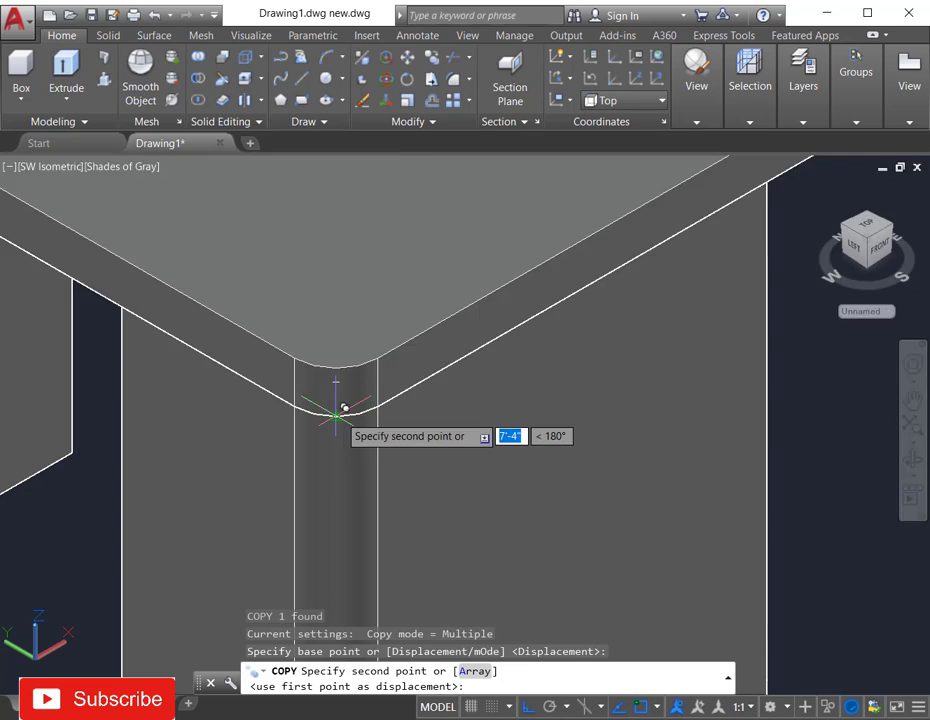
click(340, 410)
key(Escape)
Delete the original rounded slab lying apart from the table
scroll(357, 453, down, 6)
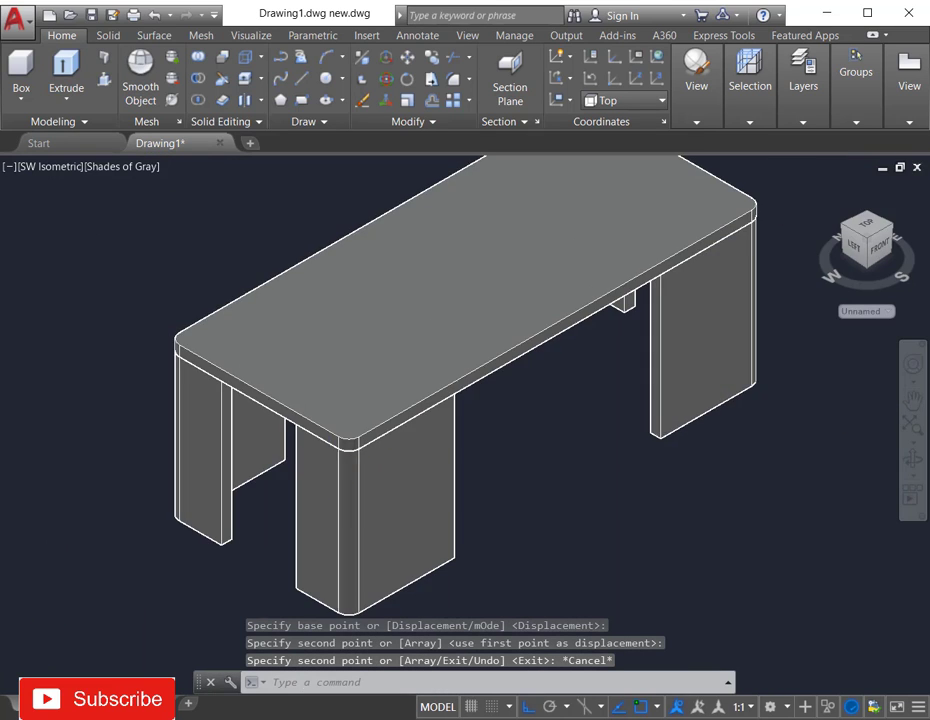
scroll(330, 462, down, 3)
click(697, 289)
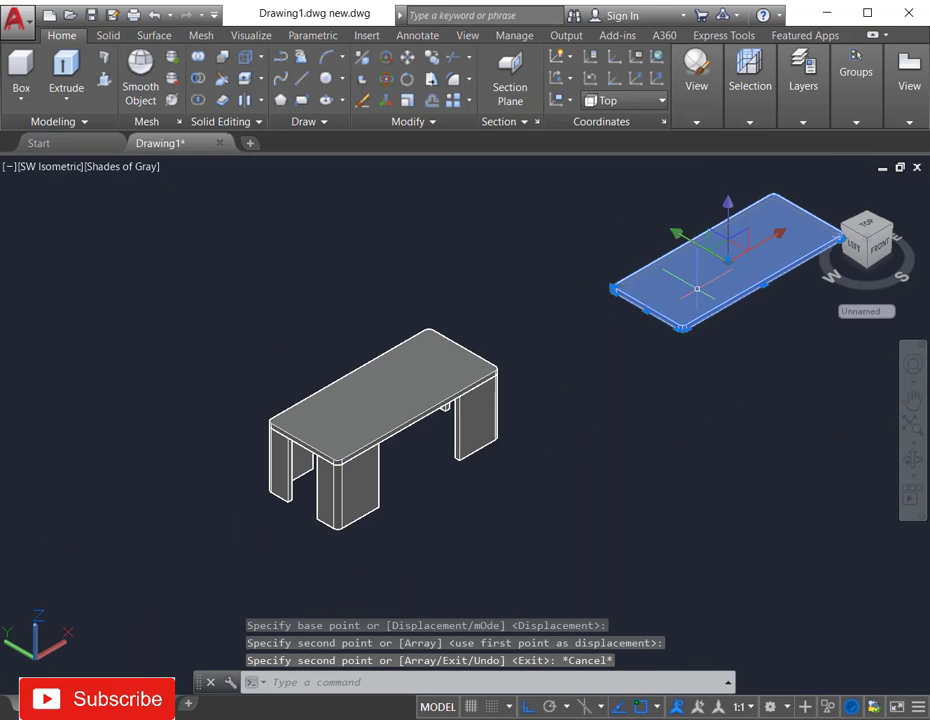
key(Delete)
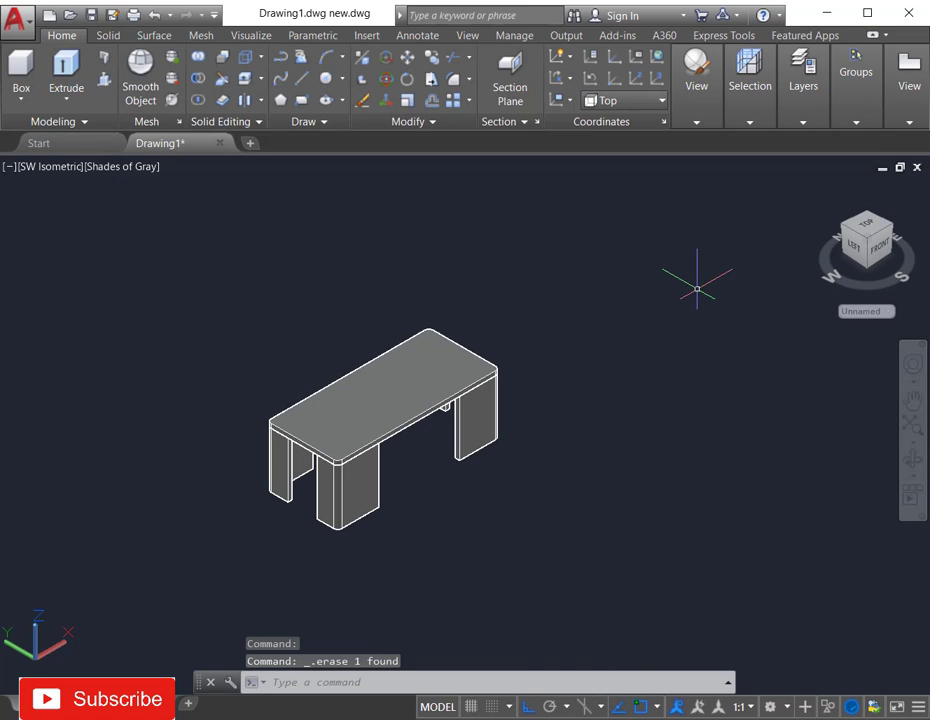
Orbit around the assembled table to examine its top and legs from several angles
scroll(405, 491, up, 4)
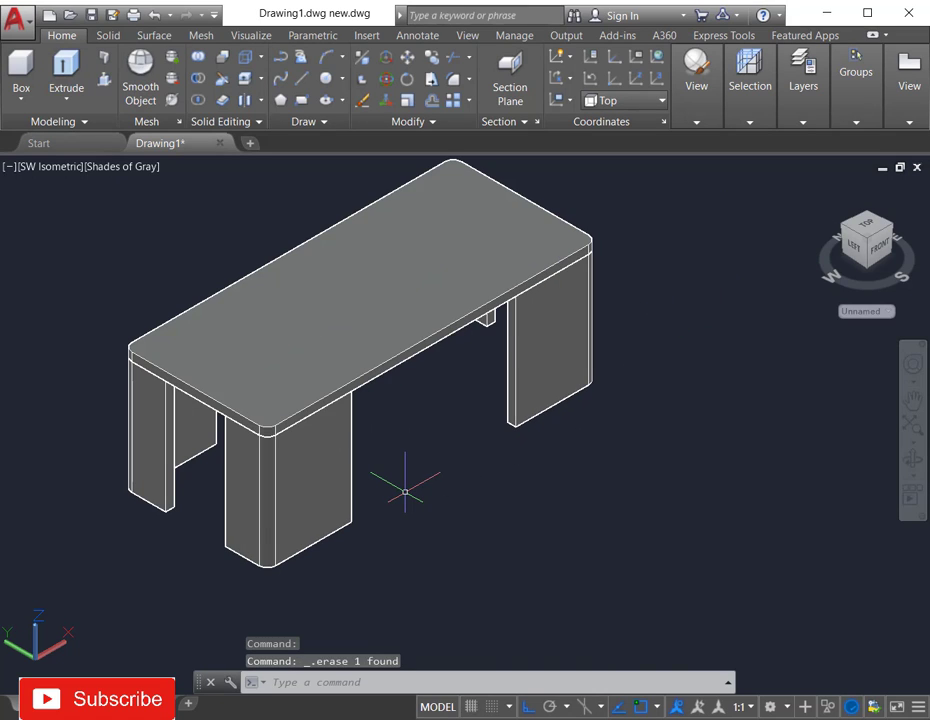
scroll(405, 491, down, 2)
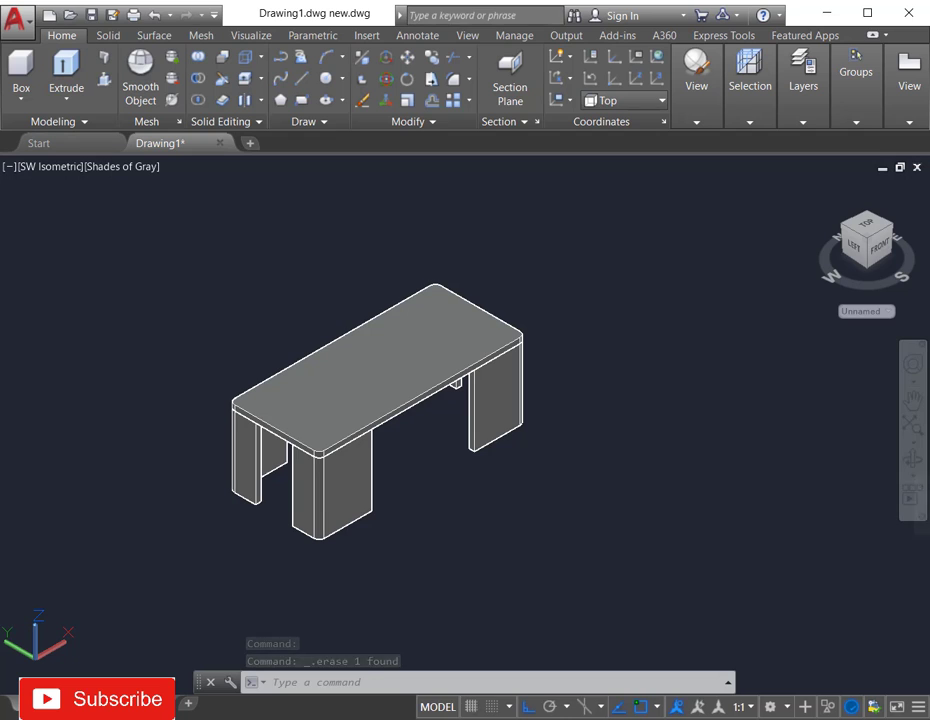
shift+middle_drag(480, 455, 725, 423)
shift+middle_drag(519, 475, 630, 358)
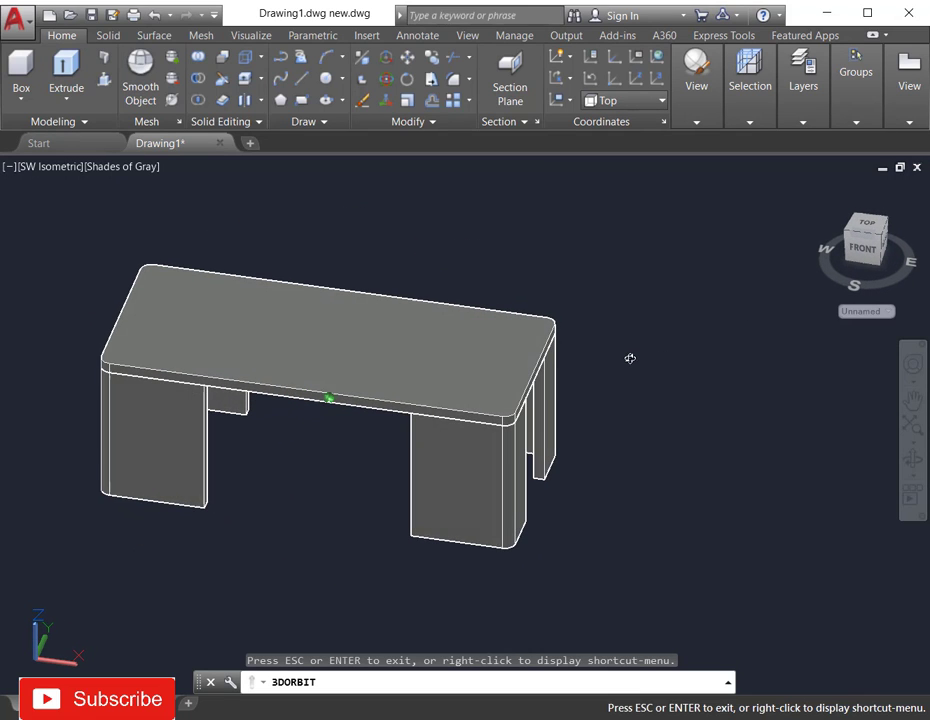
scroll(679, 288, down, 2)
drag(671, 329, 745, 305)
drag(660, 270, 388, 245)
drag(666, 234, 598, 235)
right_click(598, 235)
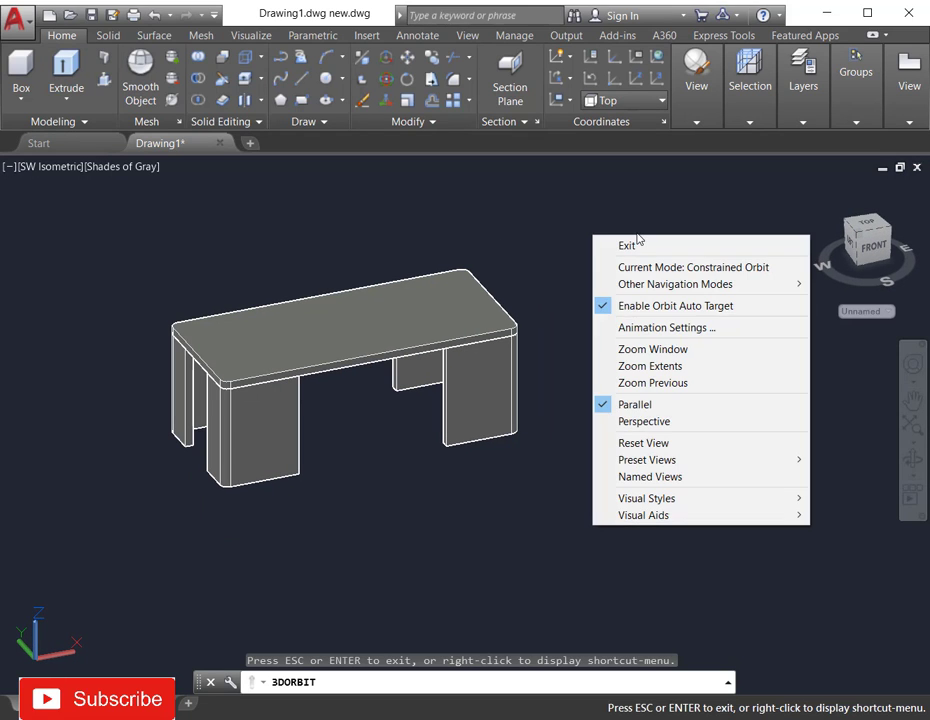
click(626, 245)
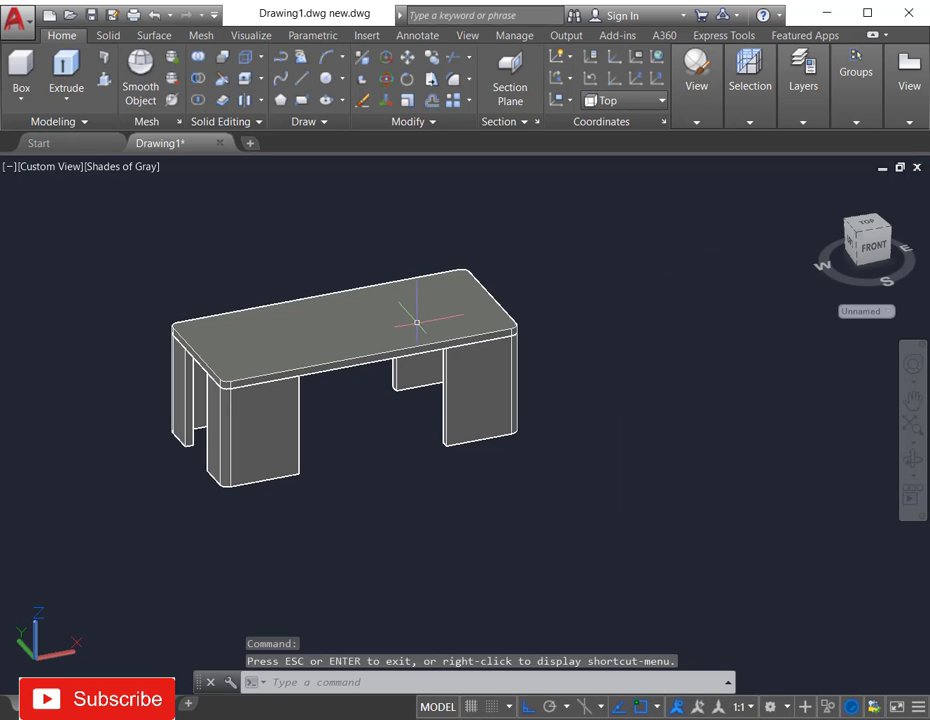
scroll(564, 285, down, 2)
scroll(583, 273, up, 2)
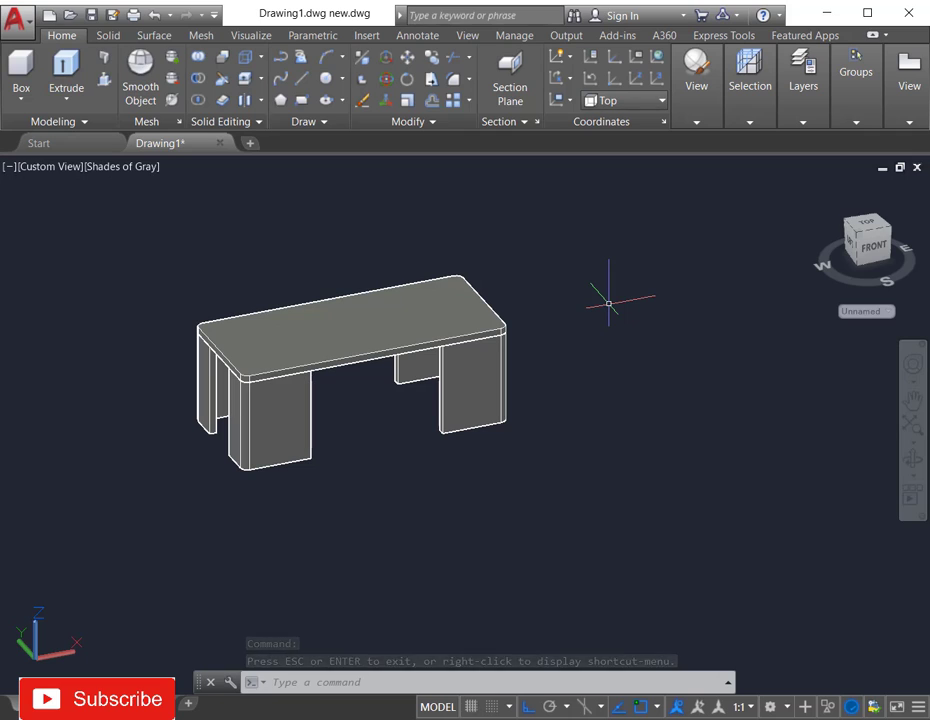
Open the Materials Browser and set the viewport's visual style to Realistic
text(a)
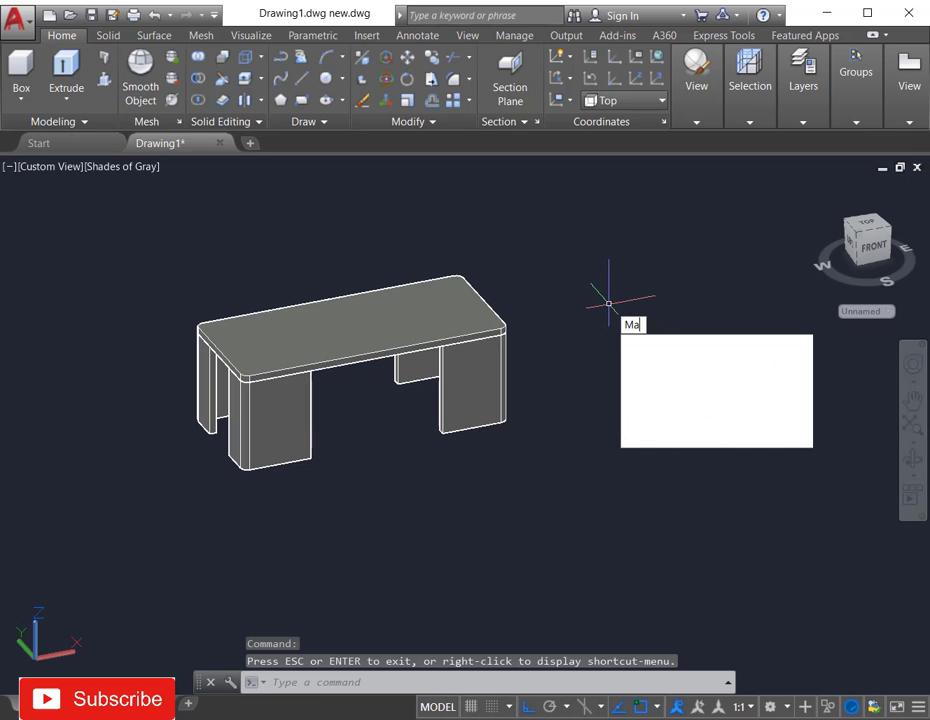
text(T)
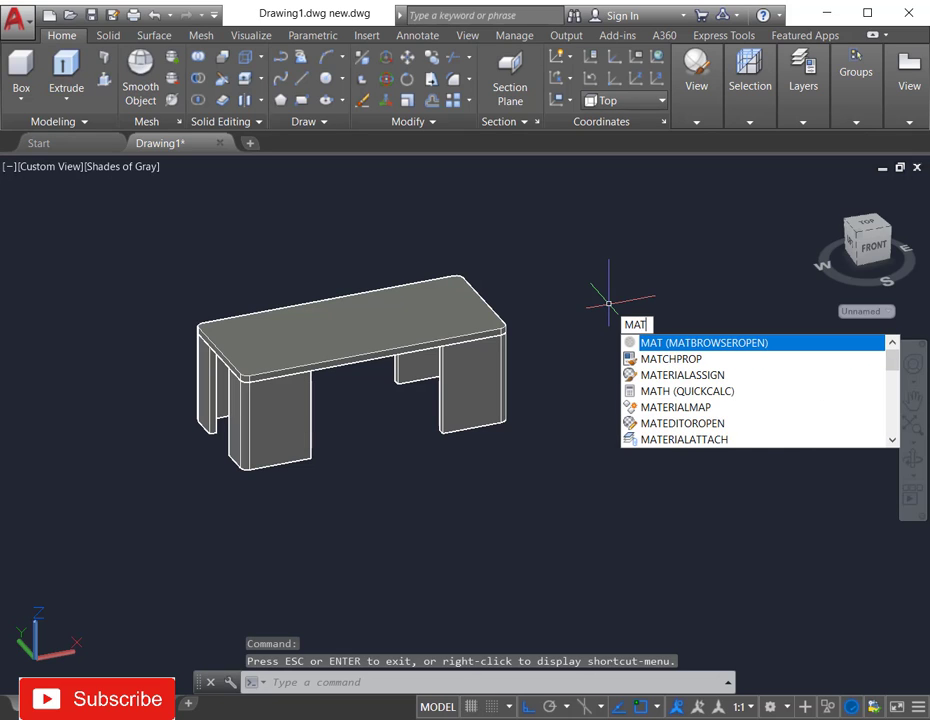
key(Return)
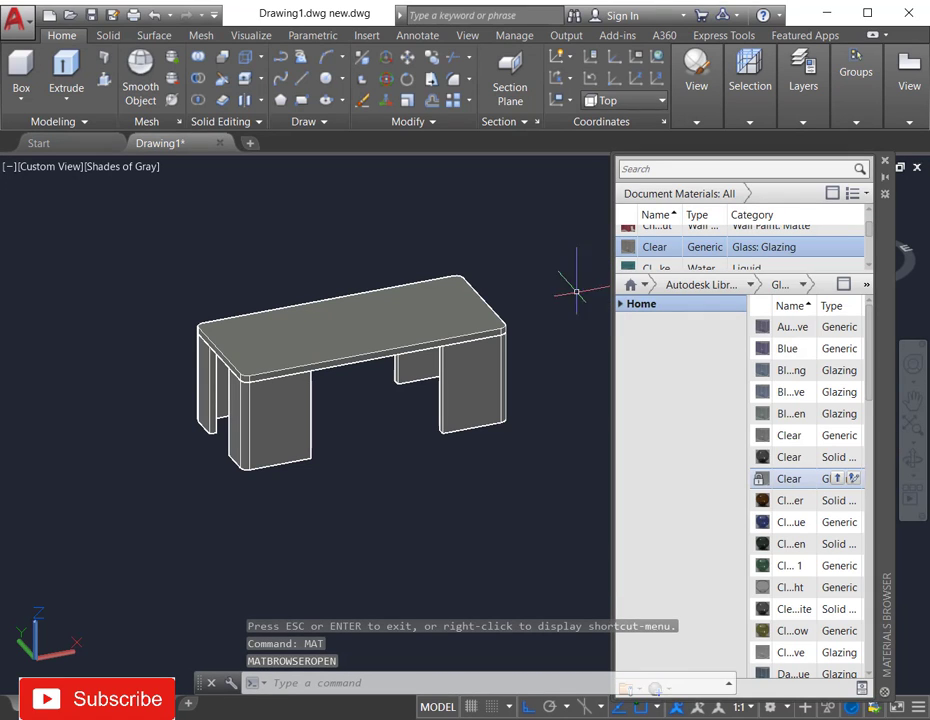
click(111, 170)
click(168, 257)
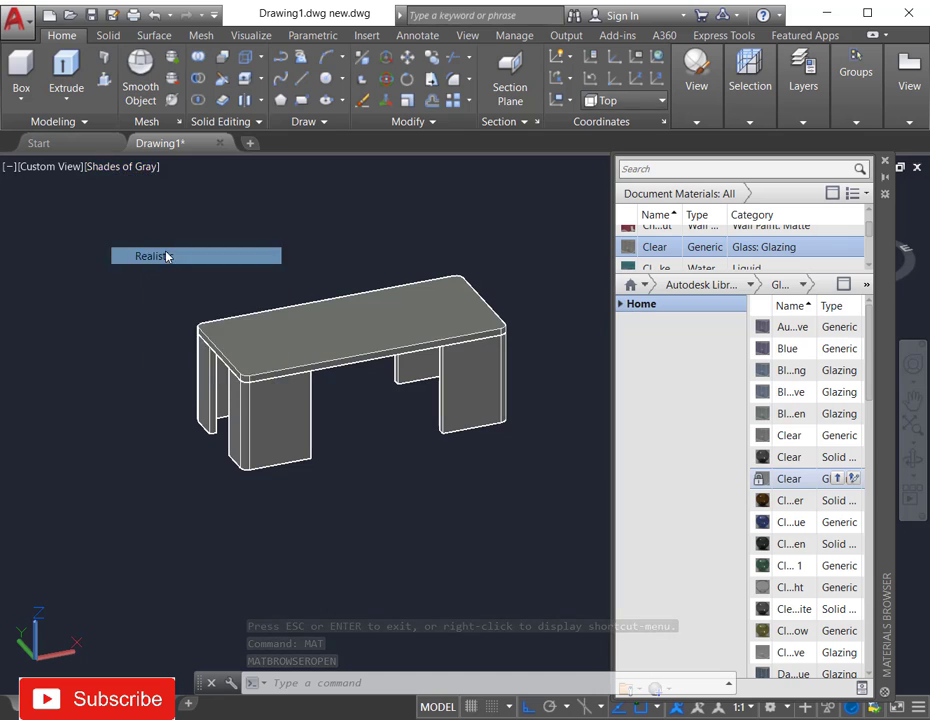
click(266, 414)
click(200, 388)
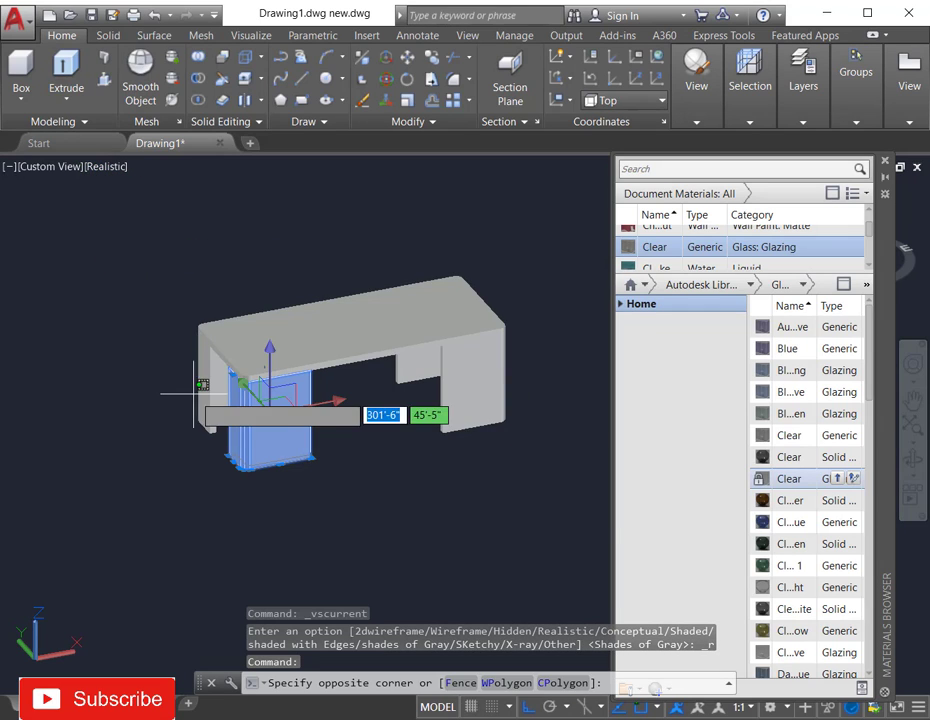
click(184, 410)
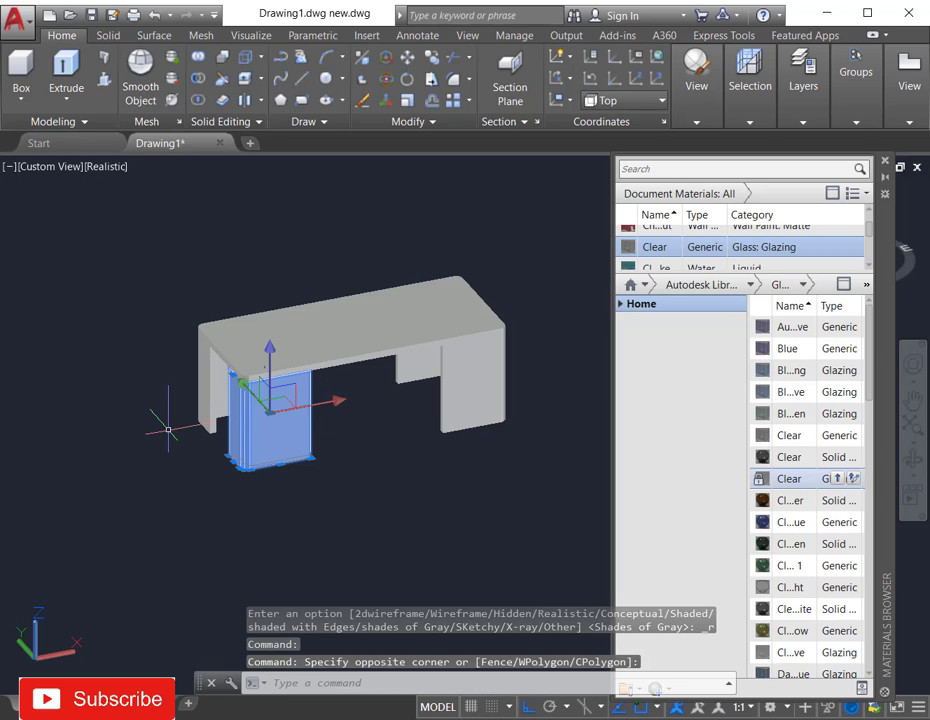
key(Escape)
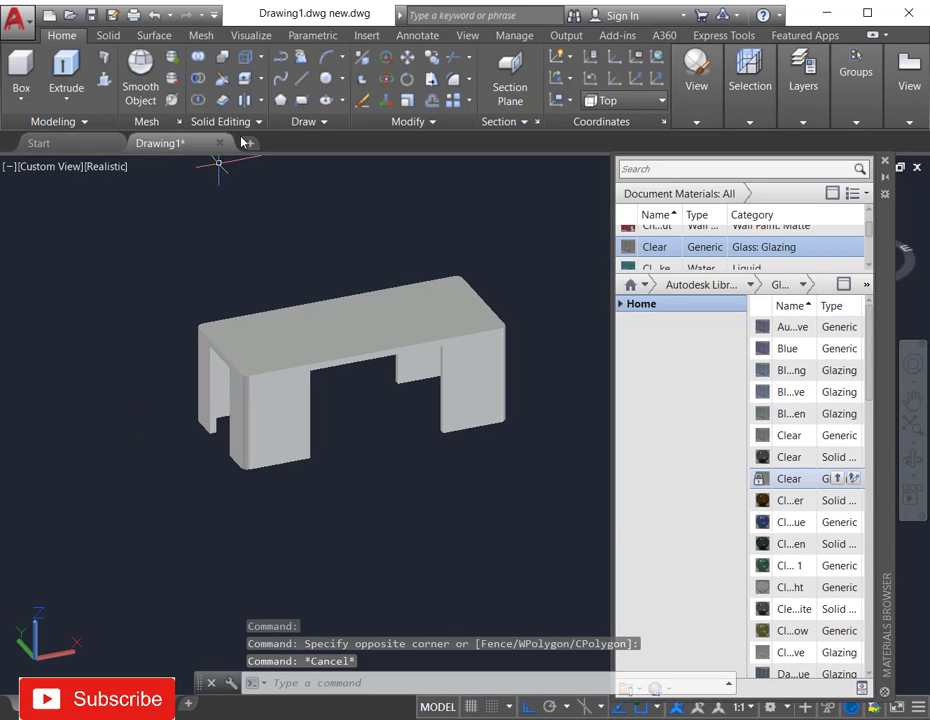
Union the four L-shaped legs into a single solid, leaving out the tabletop
click(198, 57)
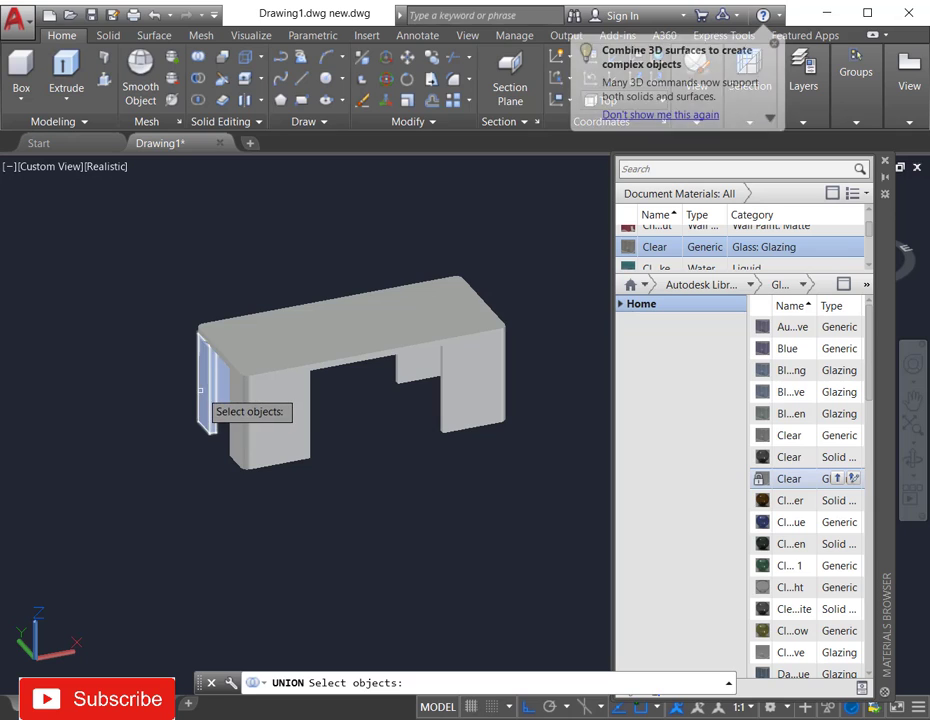
click(202, 392)
click(286, 413)
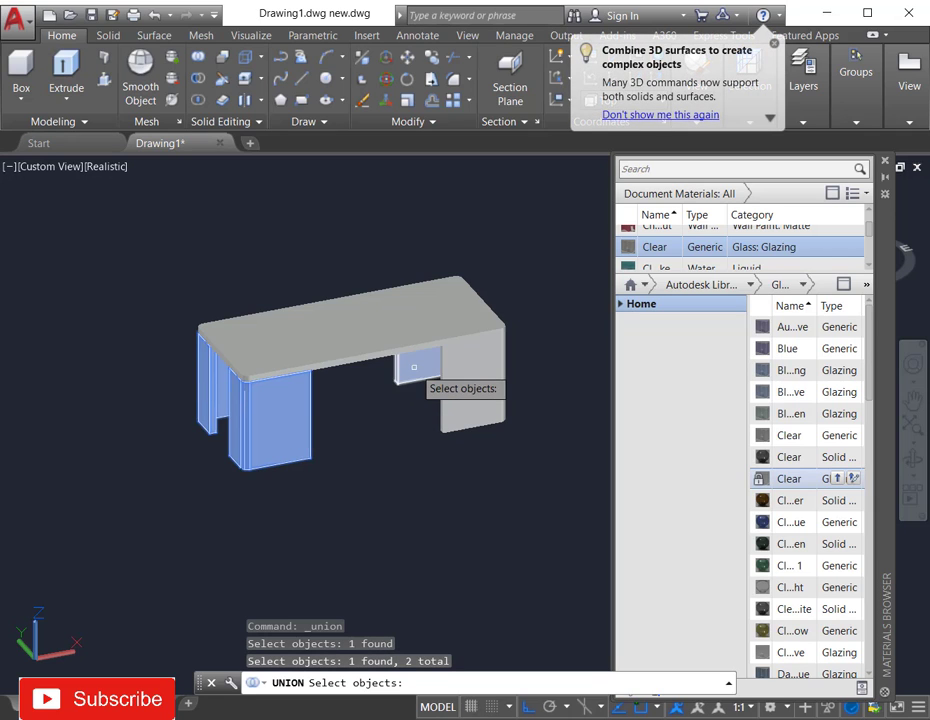
click(424, 376)
click(479, 380)
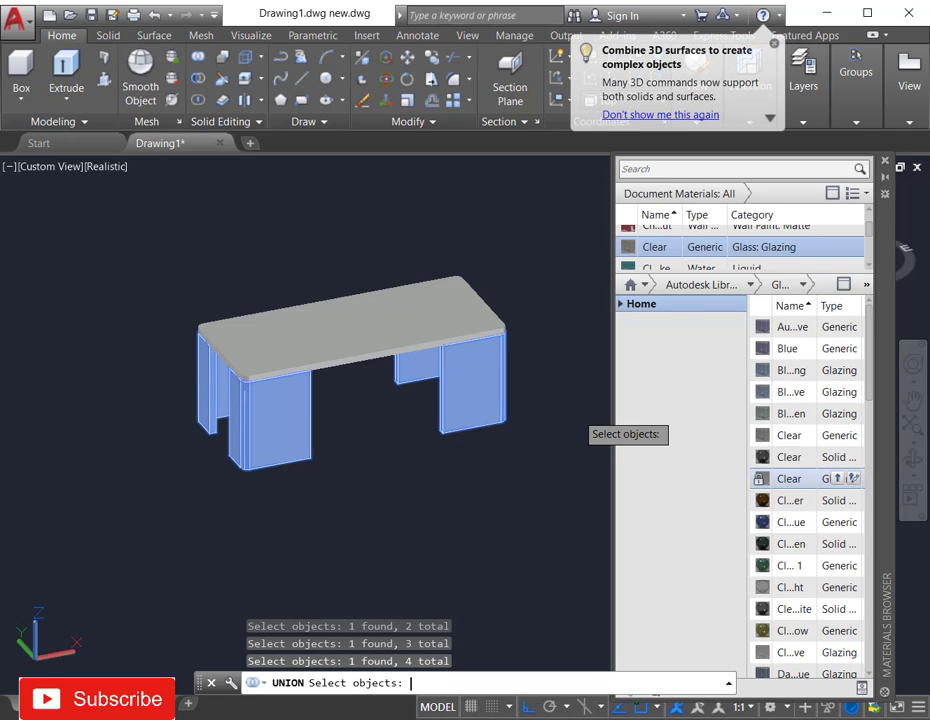
key(Return)
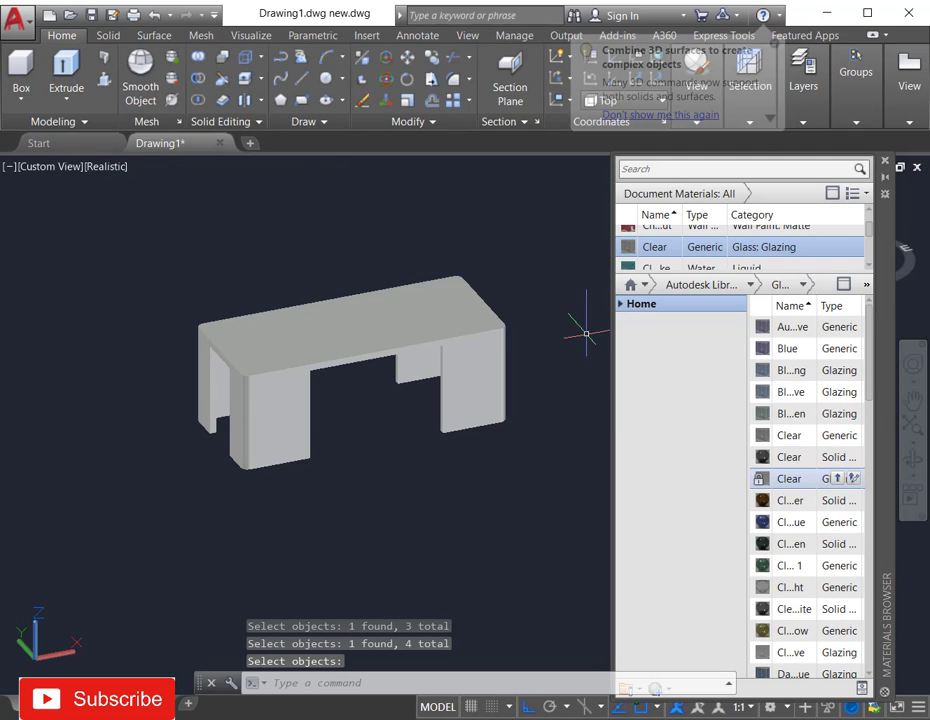
Browse the Autodesk Library's Wood category and assign its second material, a Generic wood panel, to the joined legs
click(261, 416)
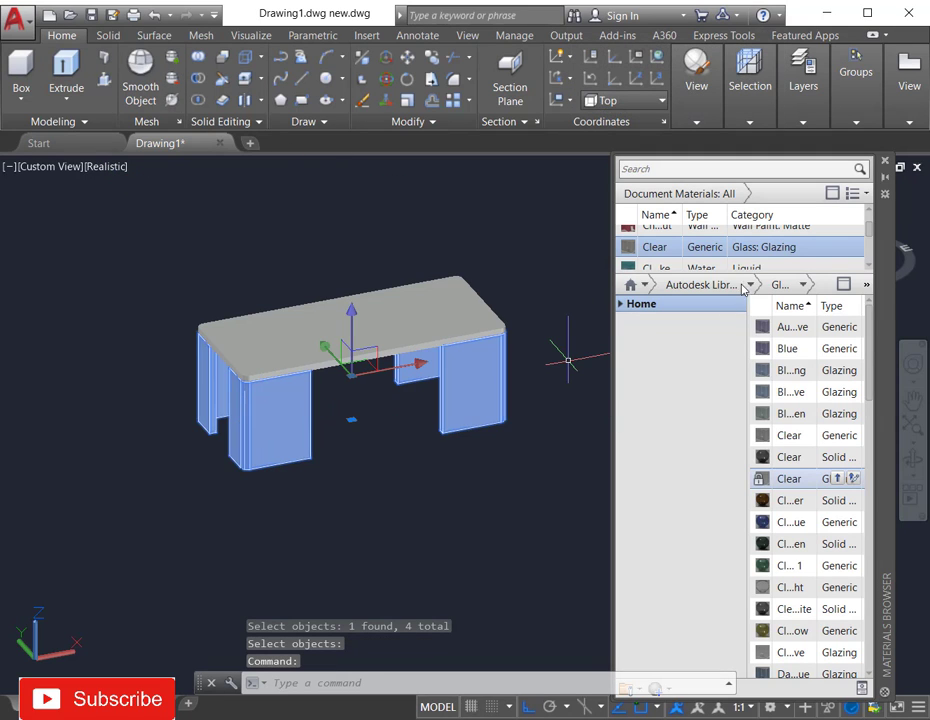
click(751, 285)
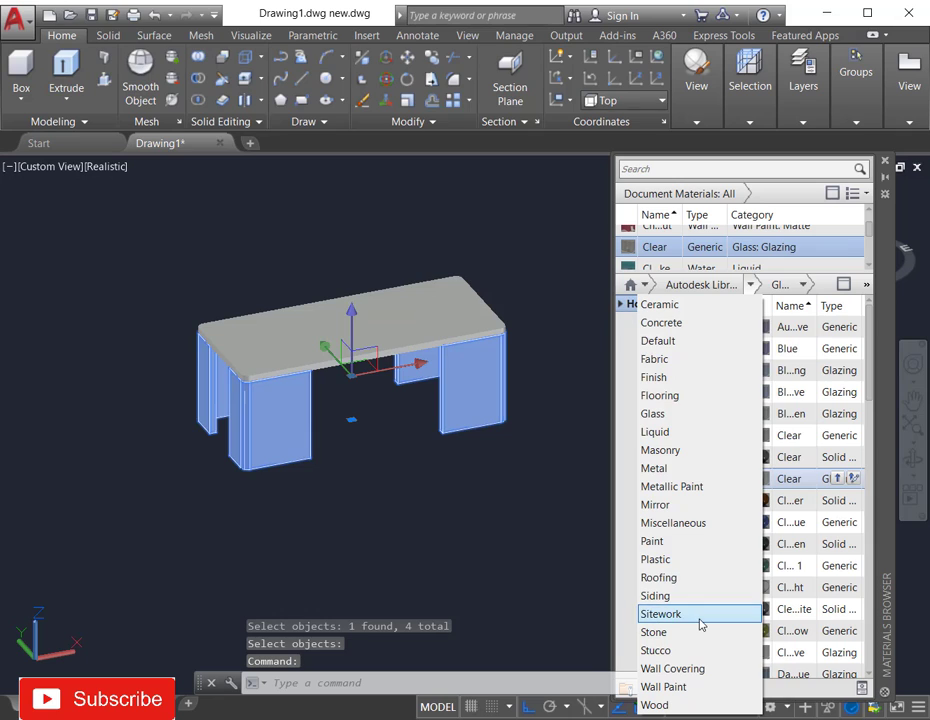
click(685, 705)
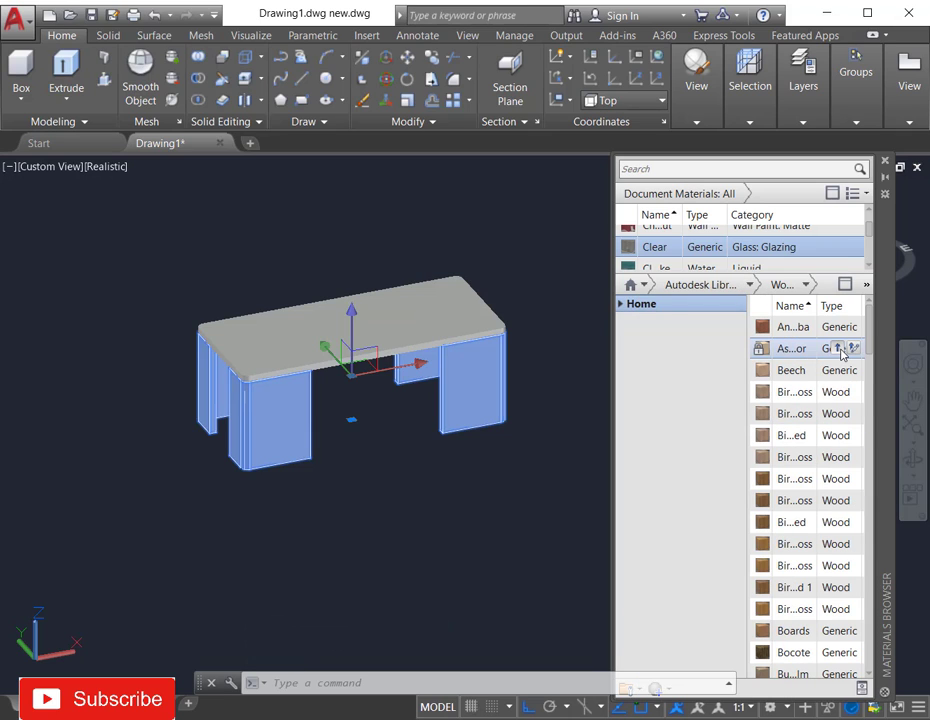
click(839, 350)
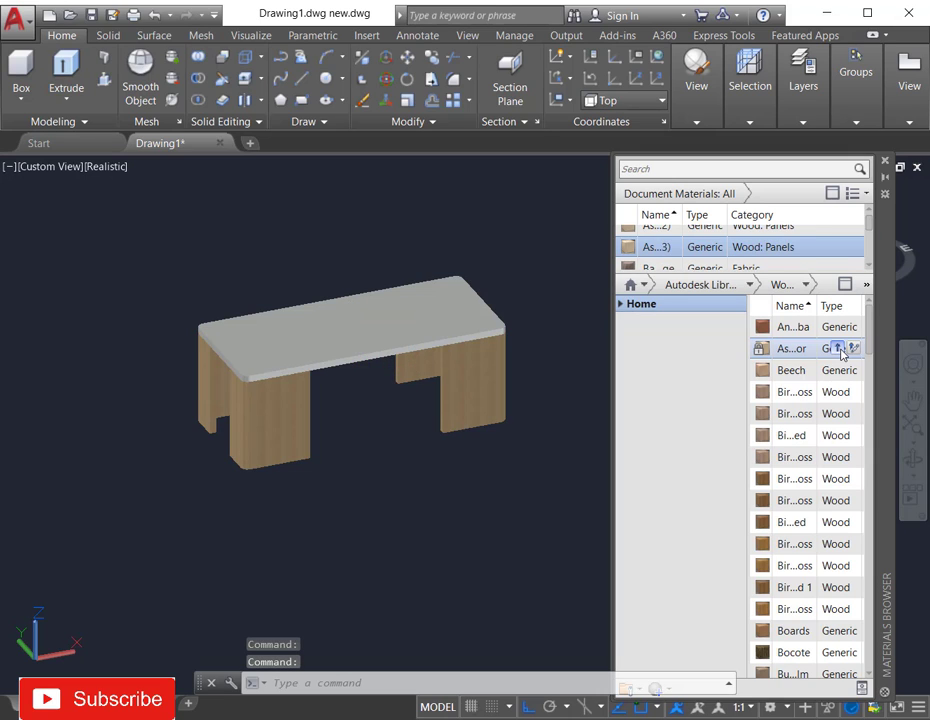
Replace the joined legs' material with Beech from the Wood category, and select the legs again
click(462, 387)
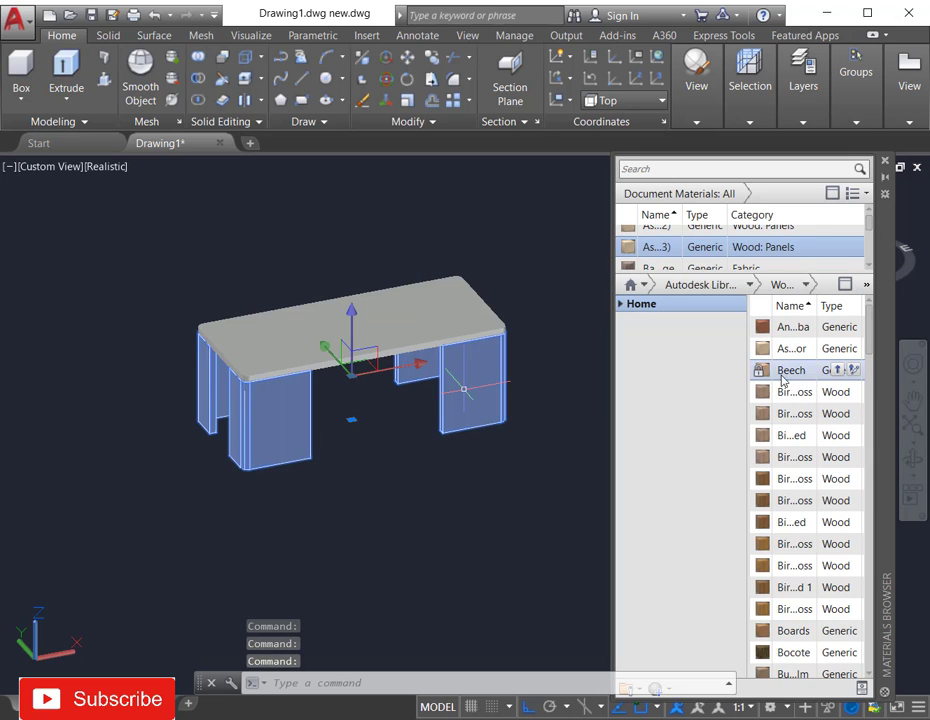
click(838, 371)
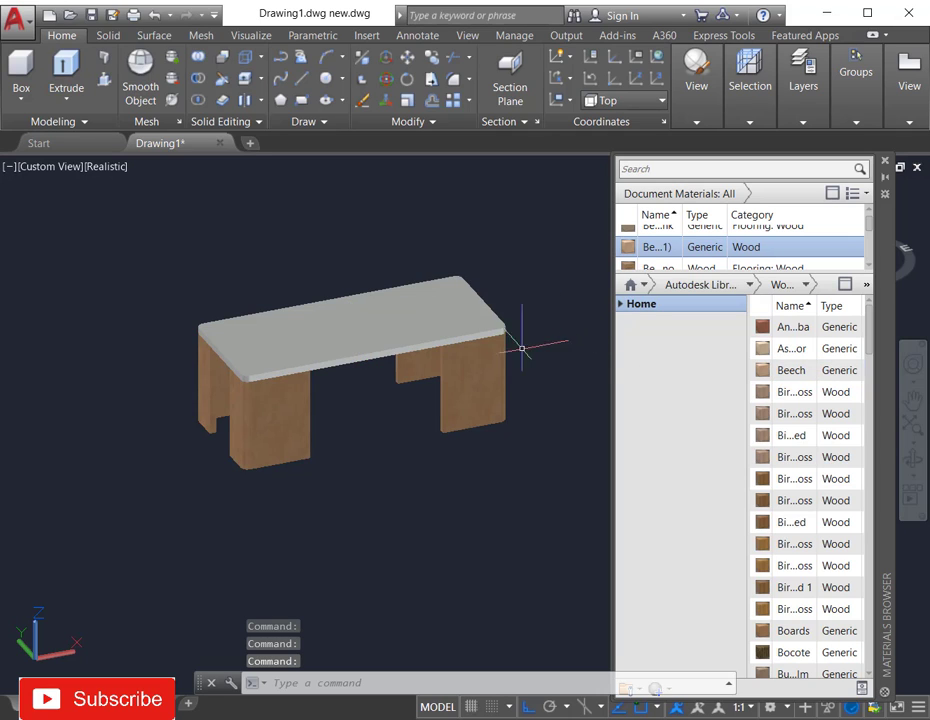
click(481, 378)
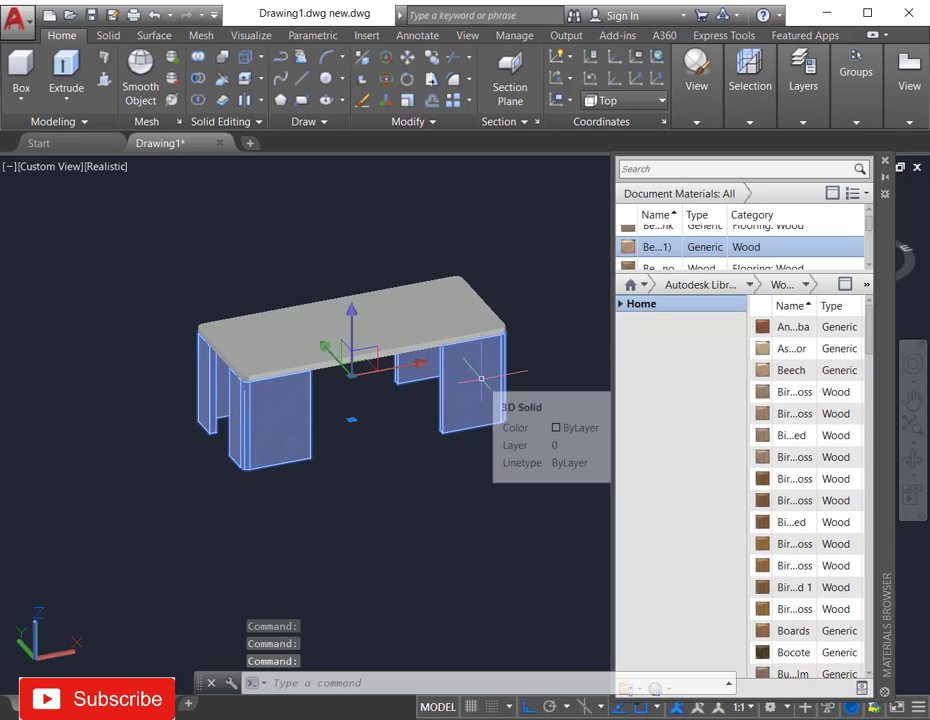
Assign the second "Bir...oss" wood material to the joined legs and the Generic Clear glass material to the tabletop, and close the Materials Browser
click(838, 414)
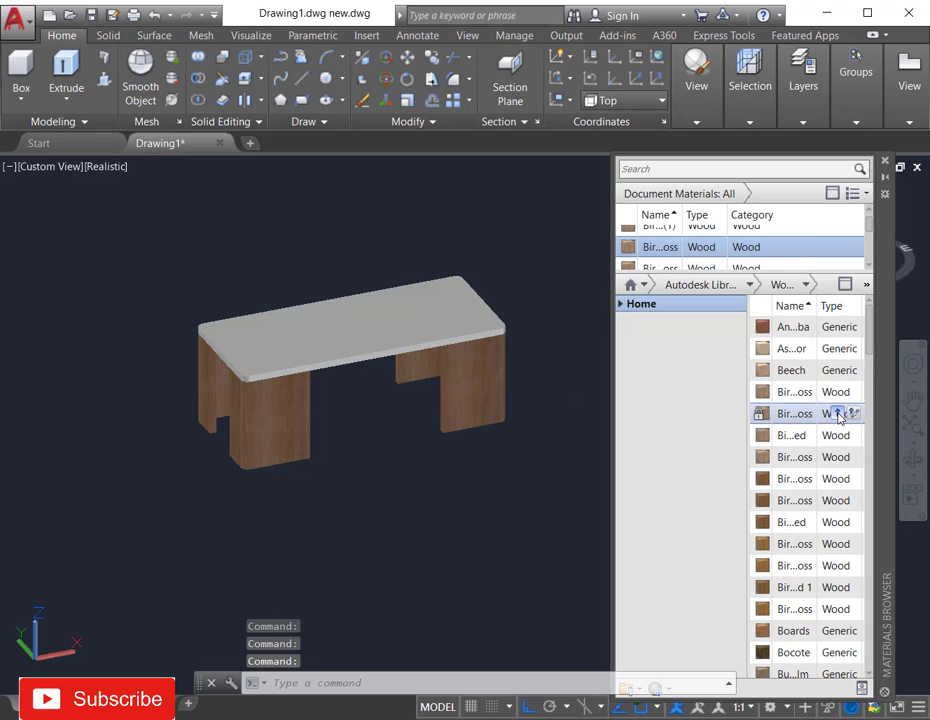
click(437, 325)
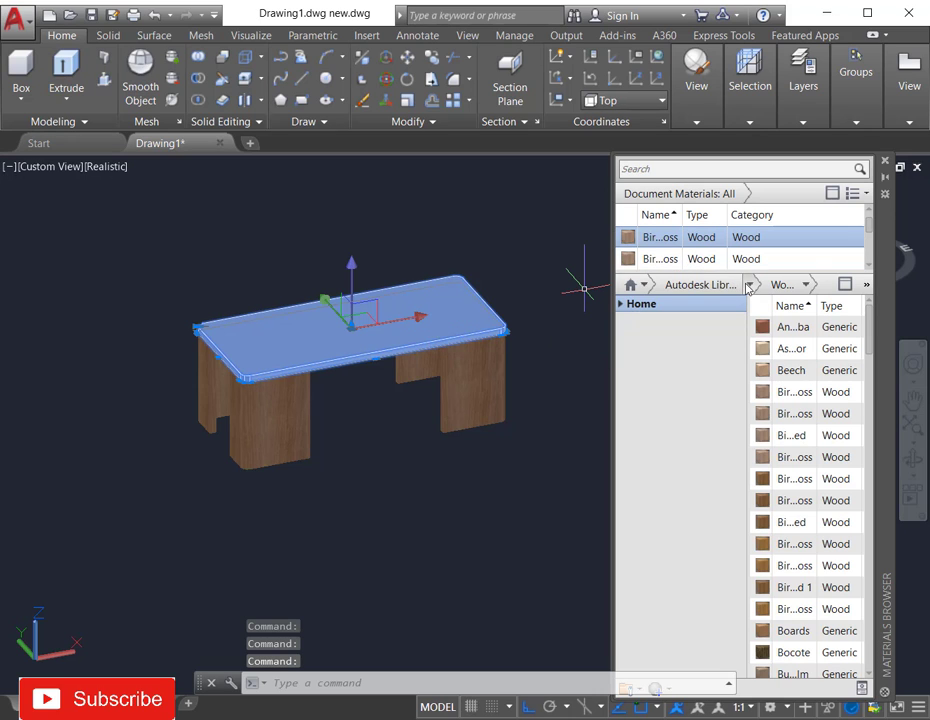
click(749, 287)
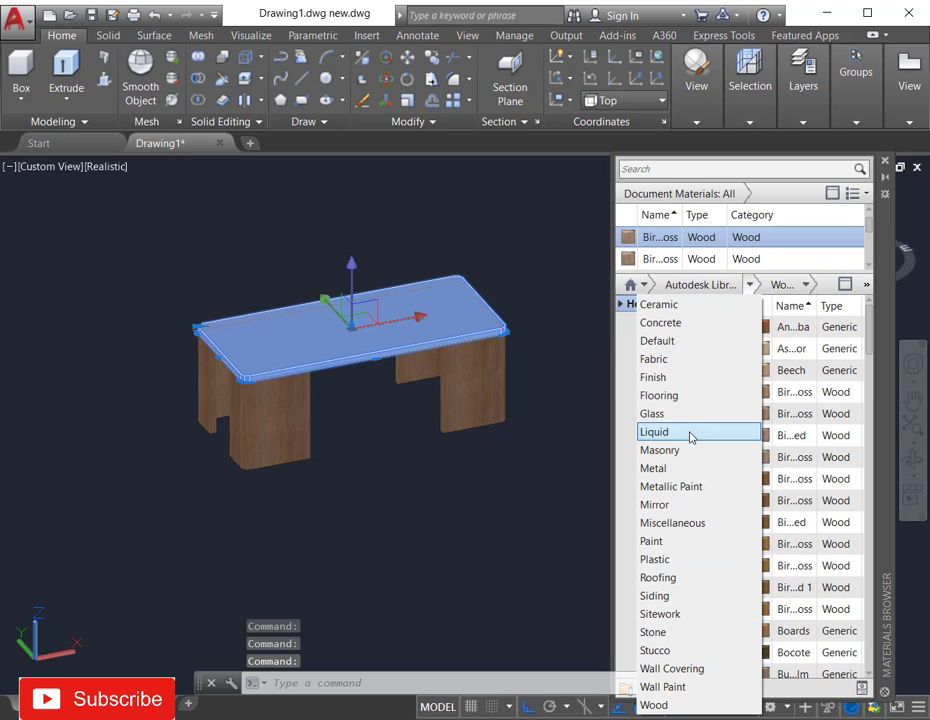
click(680, 423)
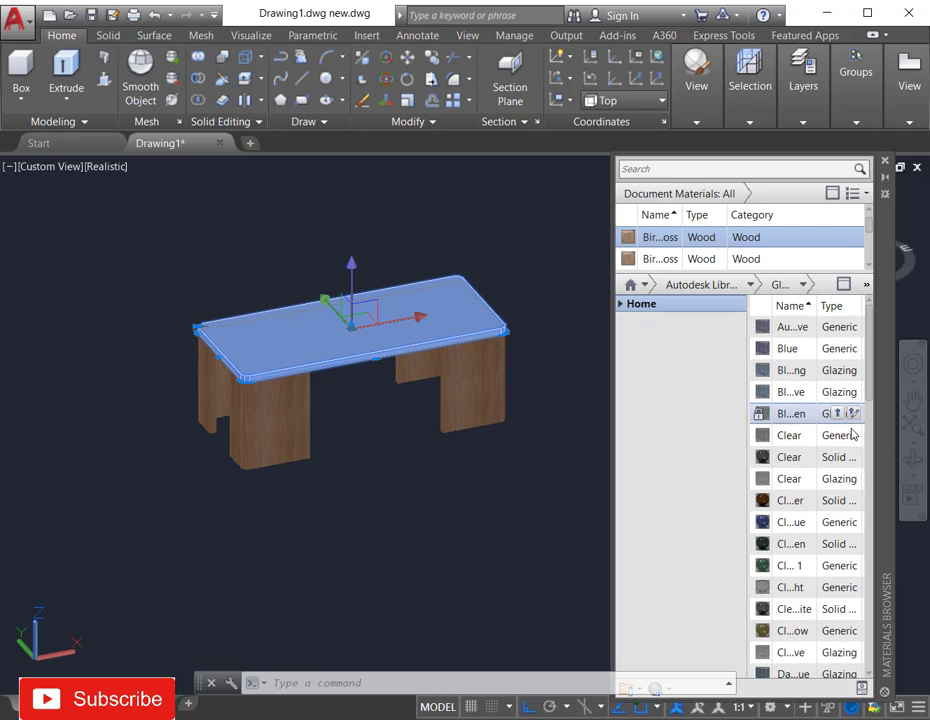
click(840, 436)
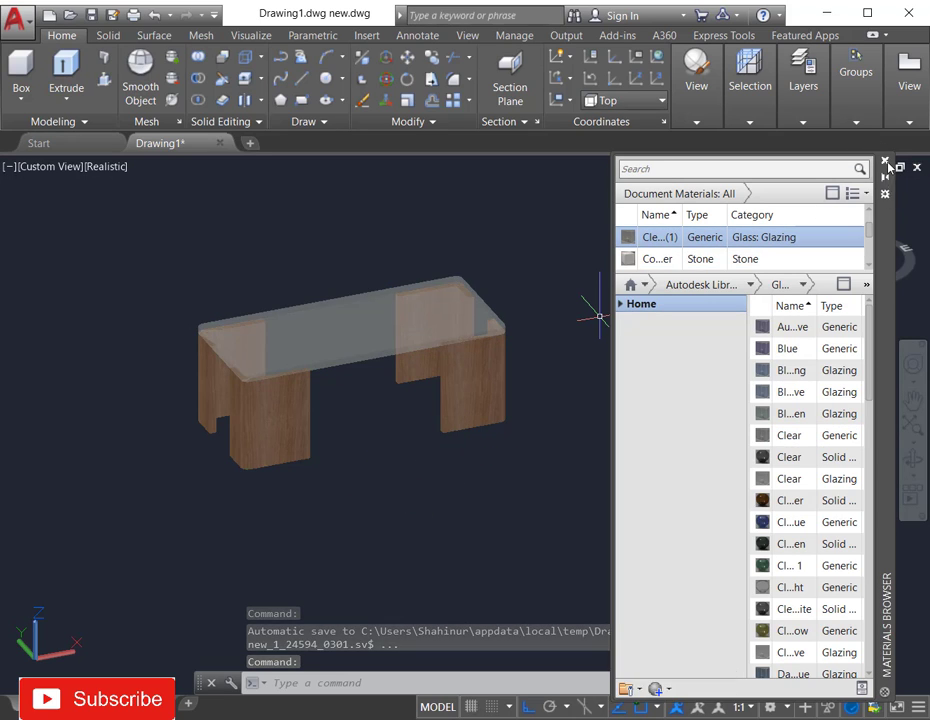
click(885, 161)
Orbit around the finished table to examine the glass top and wooden legs from several sides
click(912, 458)
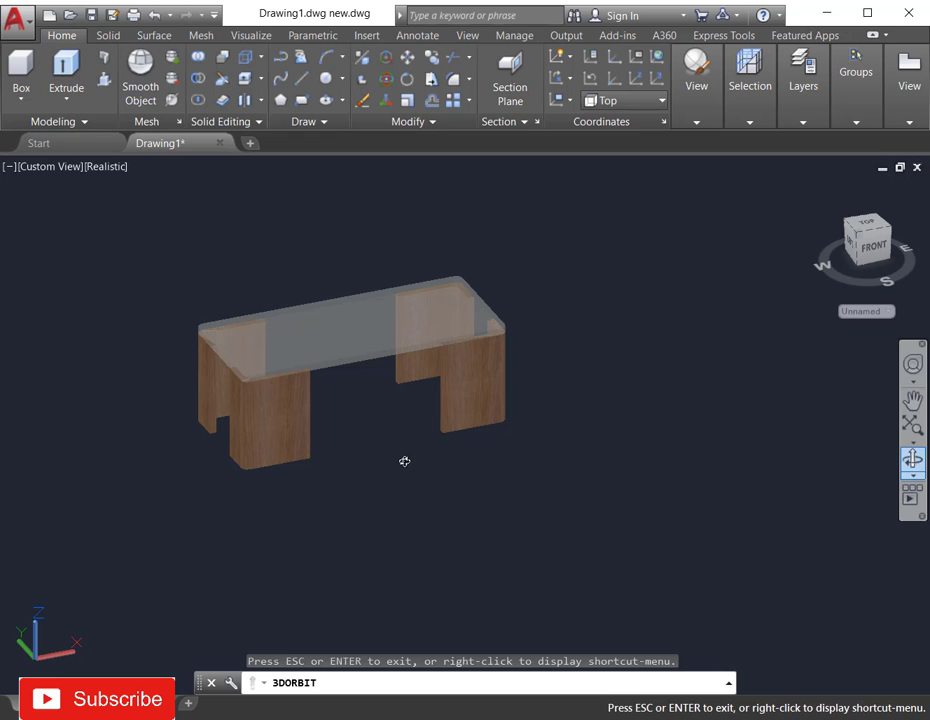
drag(405, 461, 464, 480)
scroll(490, 273, up, 2)
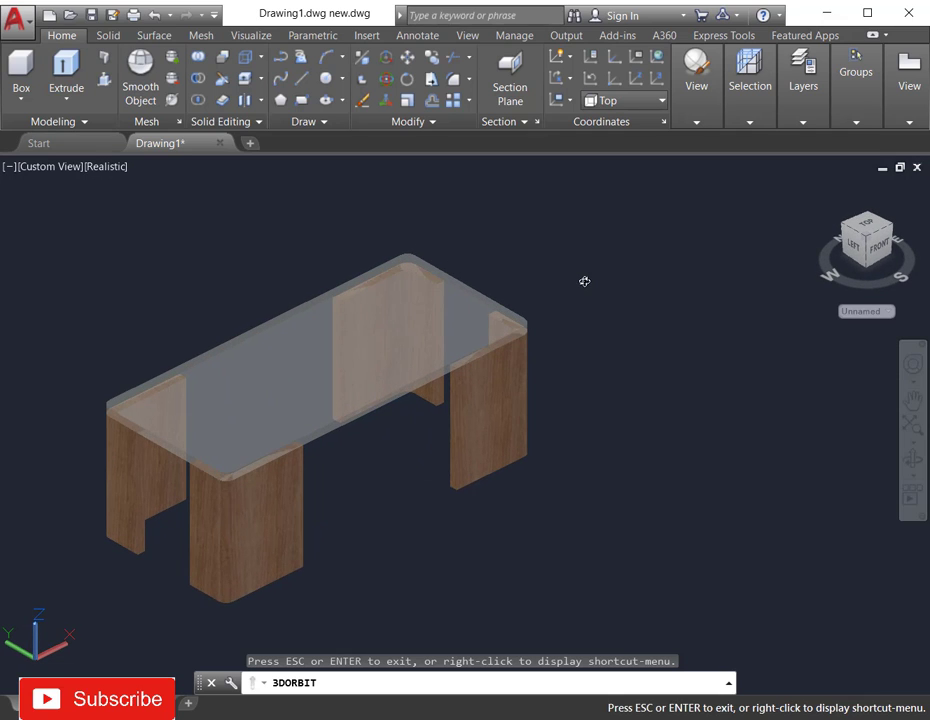
drag(585, 281, 566, 274)
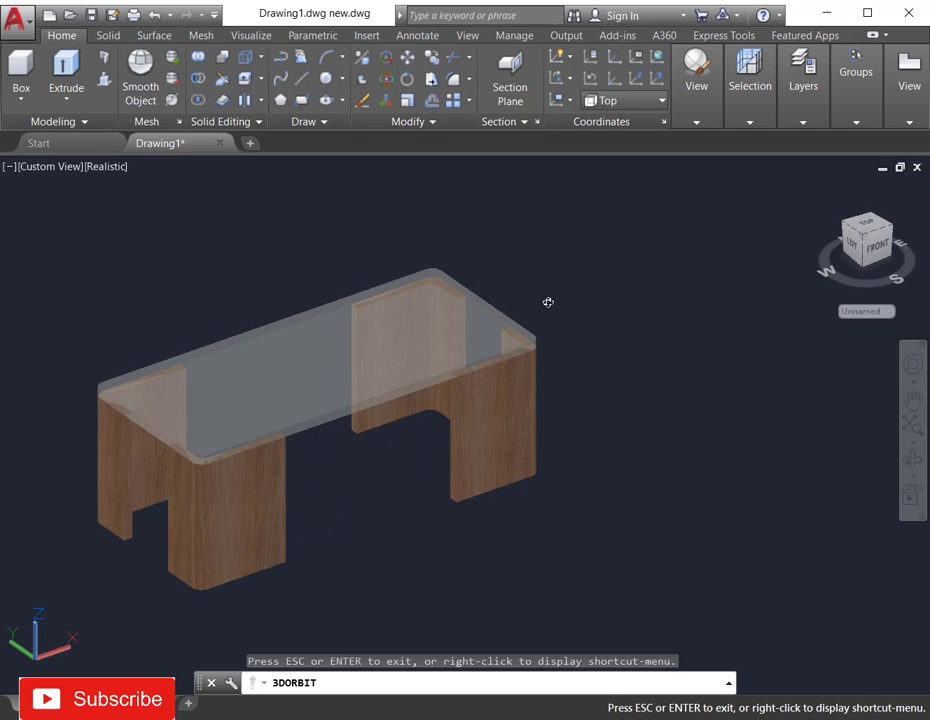
scroll(548, 302, down, 1)
right_click(544, 266)
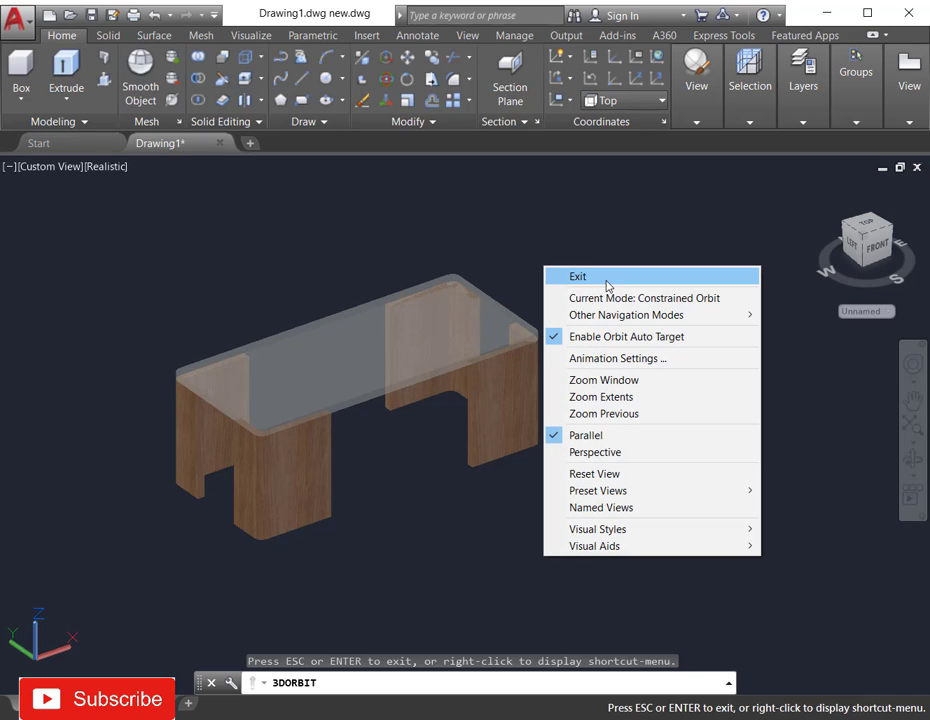
click(606, 283)
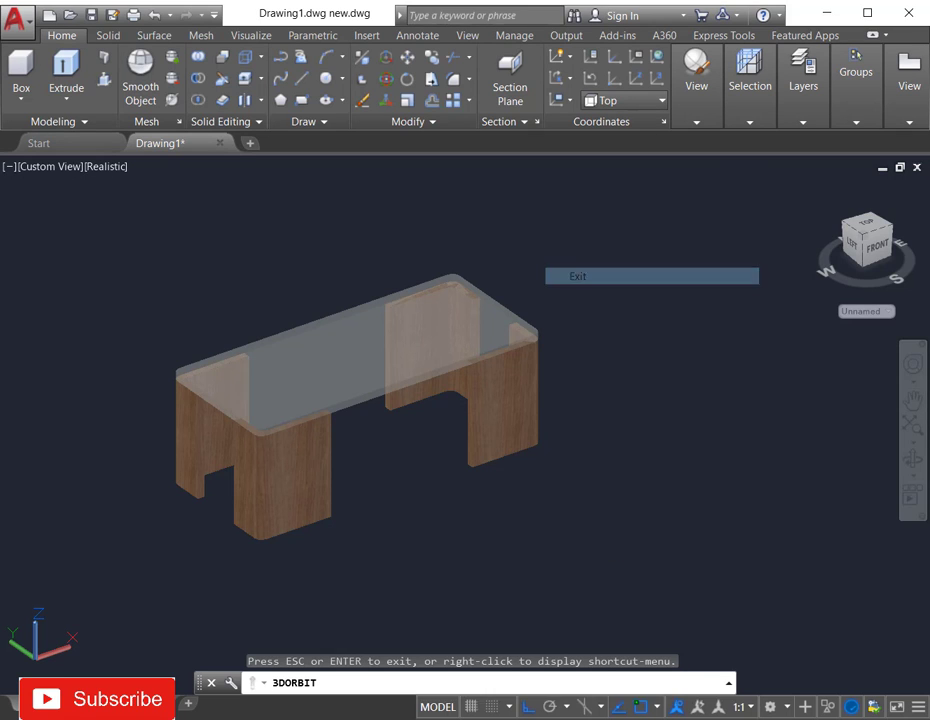
shift+middle_drag(636, 472, 250, 386)
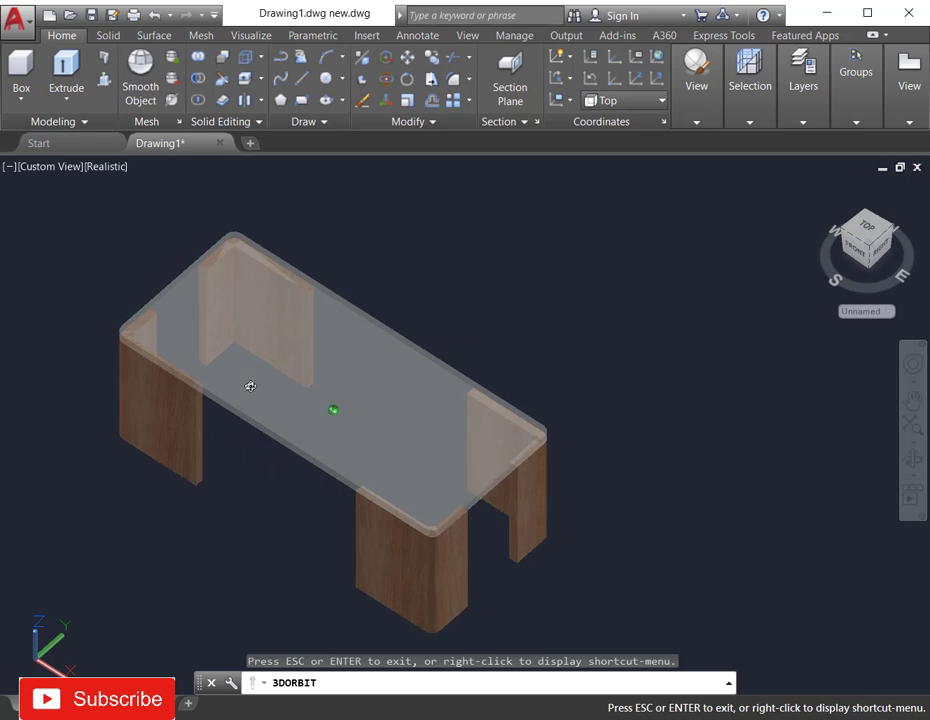
scroll(520, 322, down, 3)
shift+middle_drag(551, 405, 531, 297)
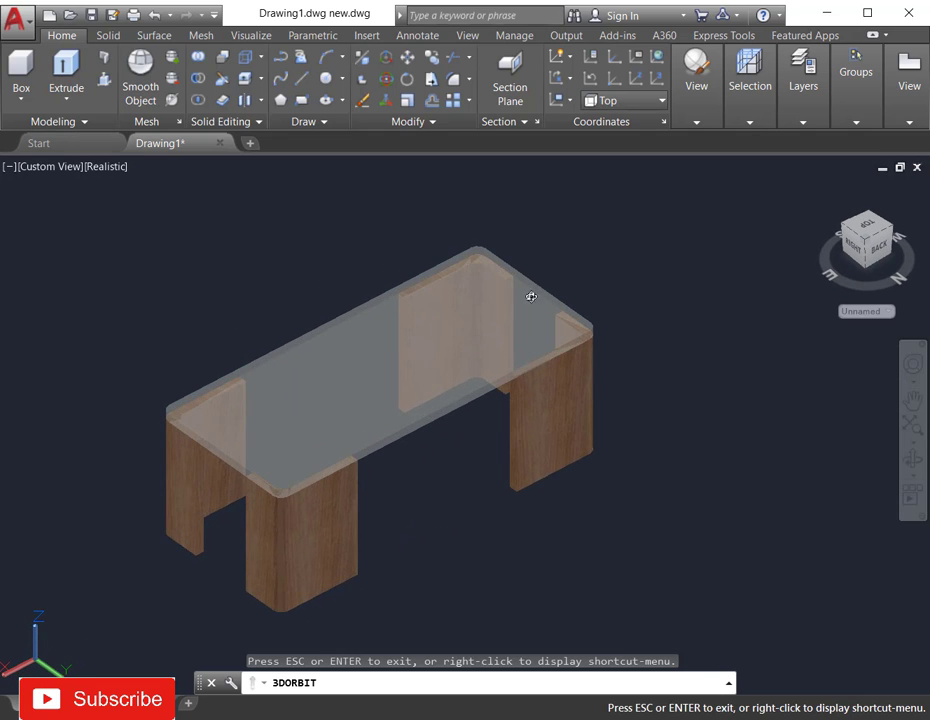
scroll(582, 259, down, 1)
right_click(596, 243)
click(602, 251)
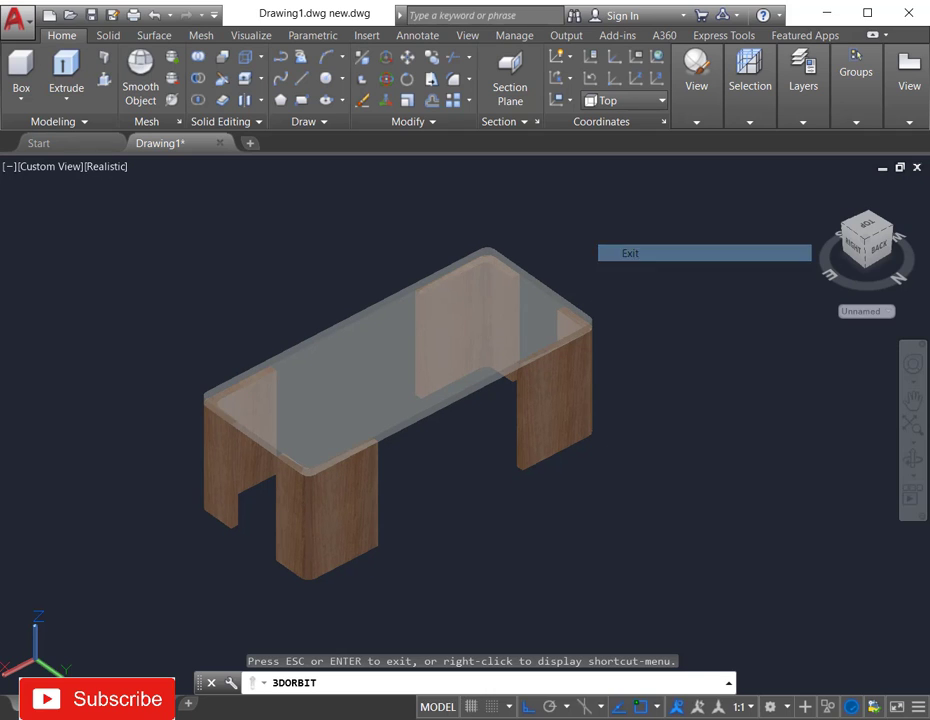